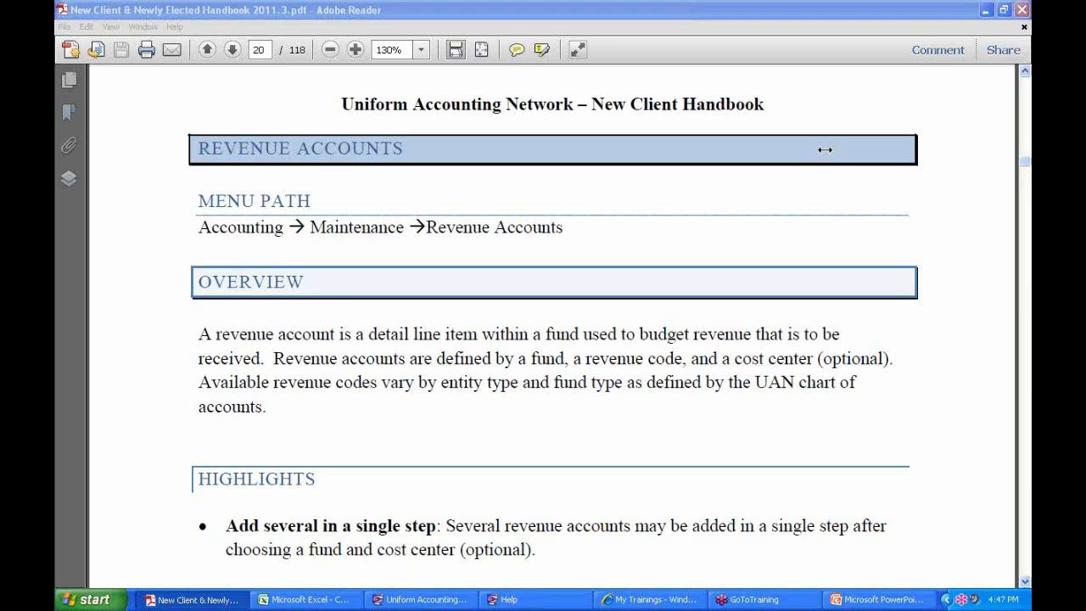
- Review the handbook's Revenue Accounts overview, and open the Township Revenue Codes section of the Help manual
left_click(817, 167)
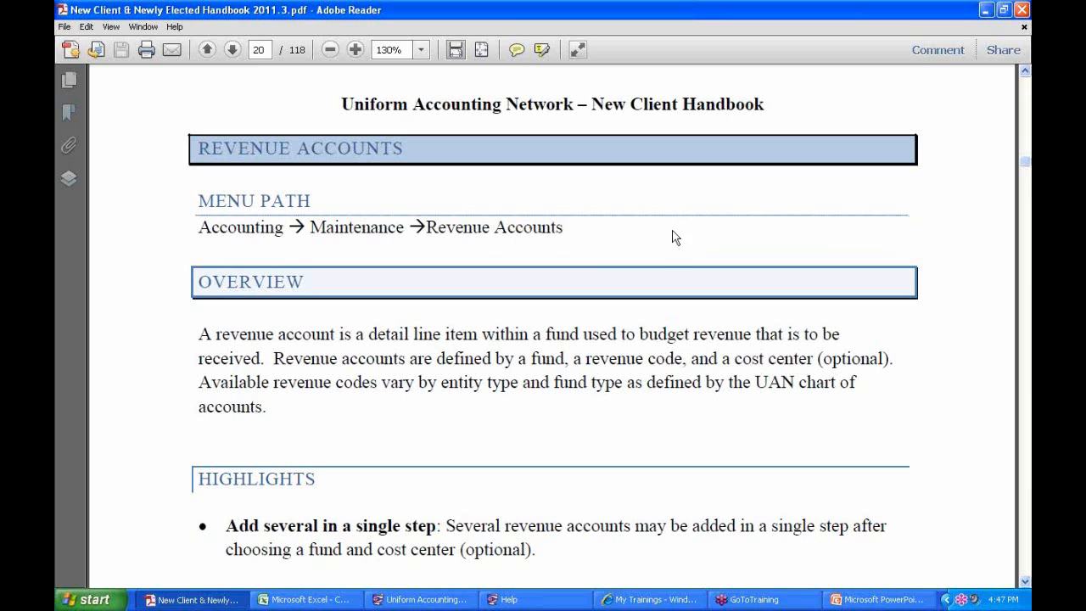
scroll(667, 257, "down", 3)
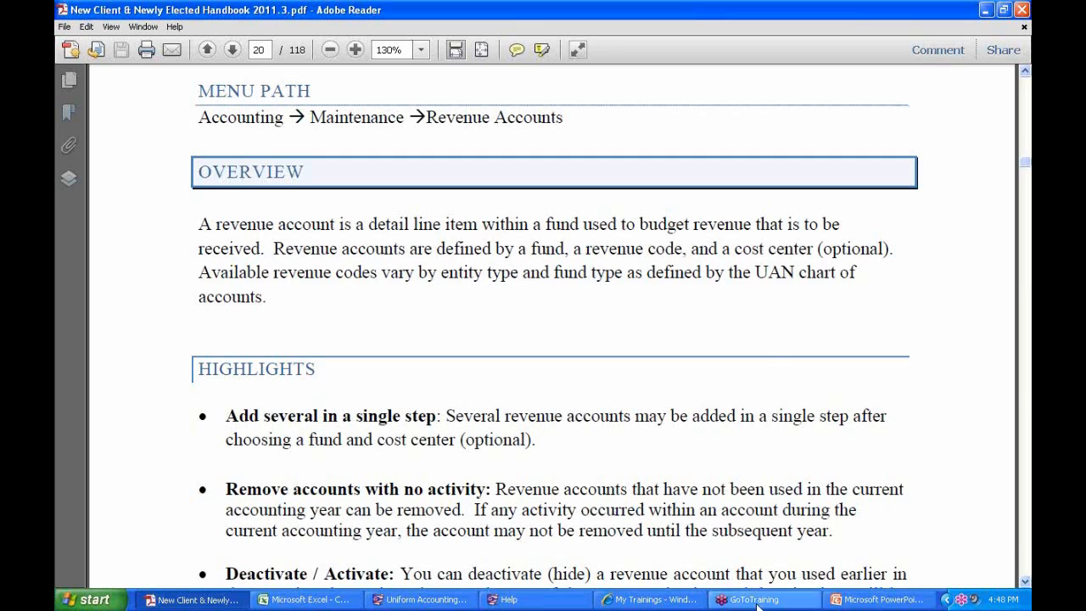
left_click(551, 603)
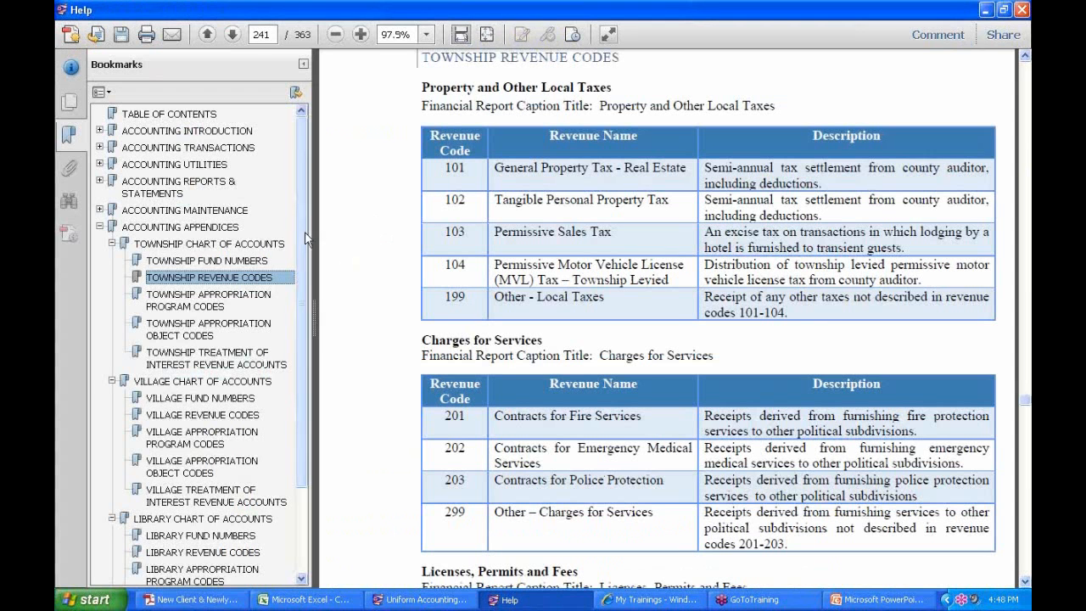
left_click(220, 246)
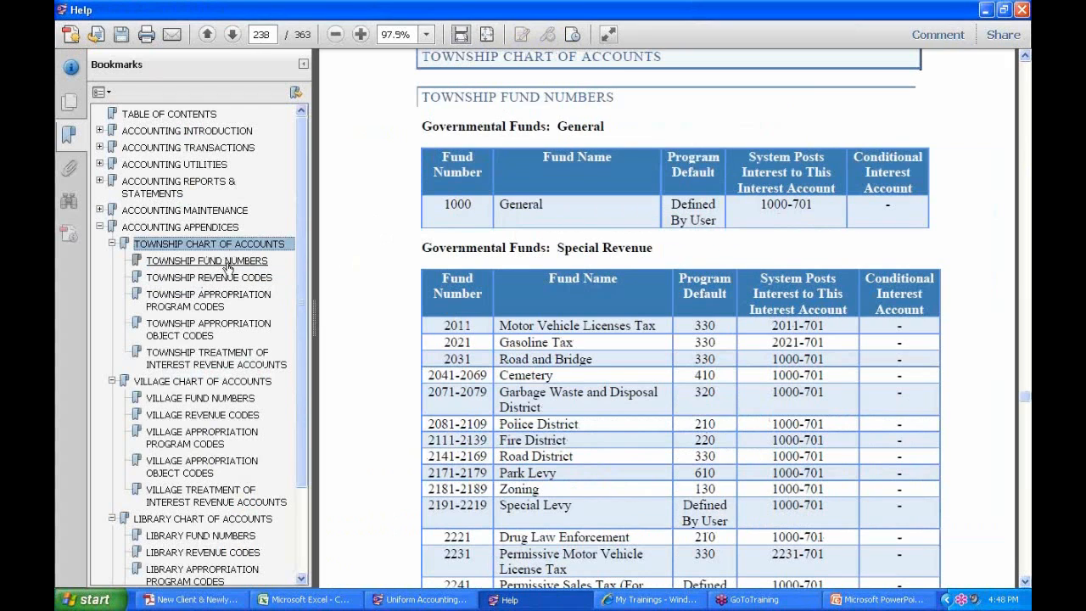
left_click(226, 263)
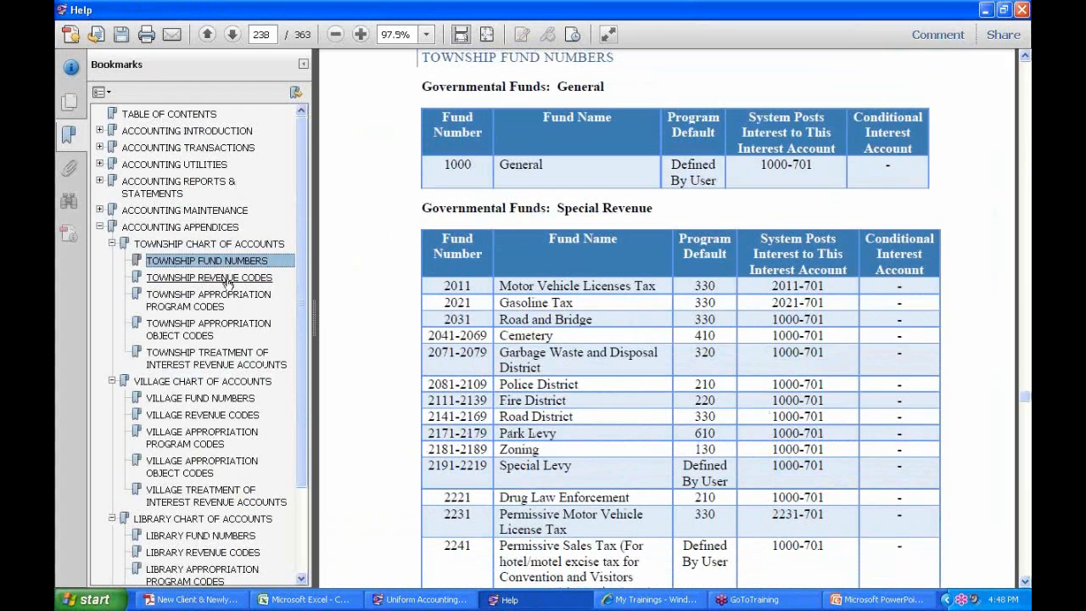
left_click(226, 280)
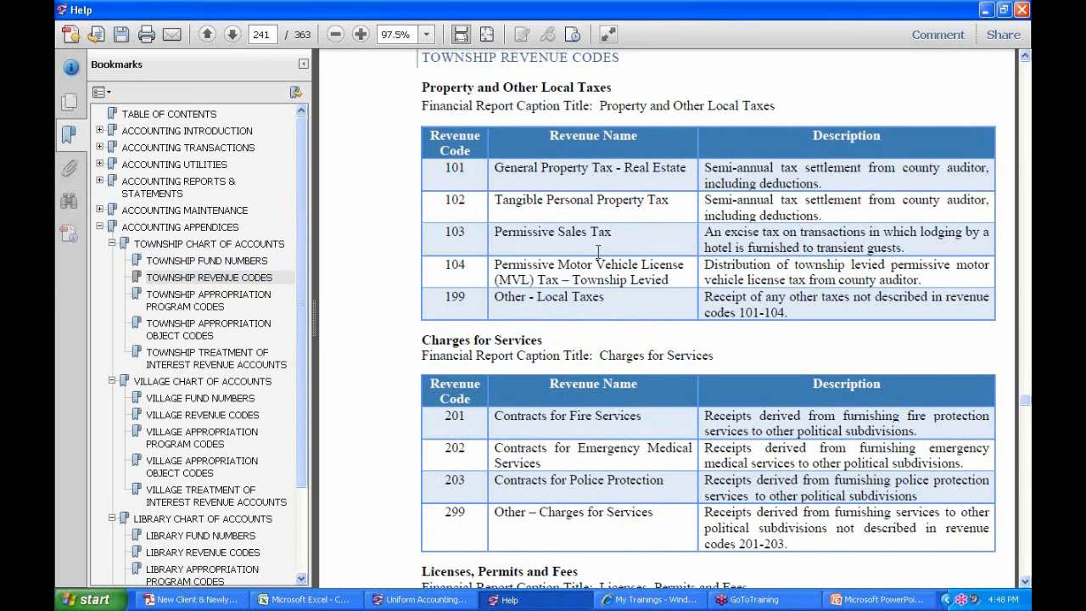
- Look through the township revenue code tables from property taxes to intergovernmental receipts, and return to their beginning
scroll(599, 248, "down", 3)
scroll(600, 248, "down", 12)
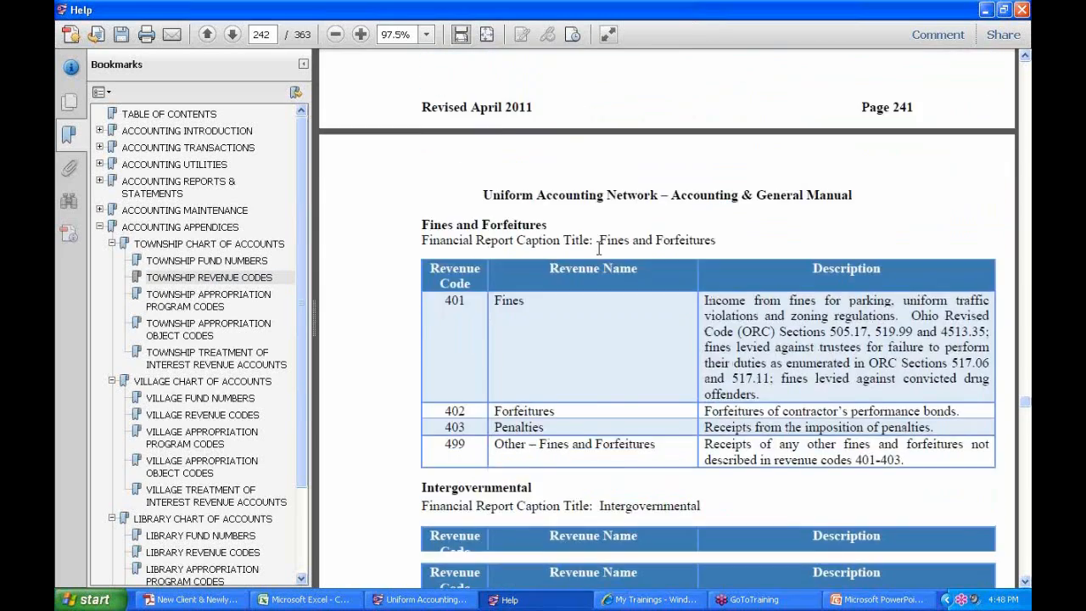
scroll(598, 248, "down", 10)
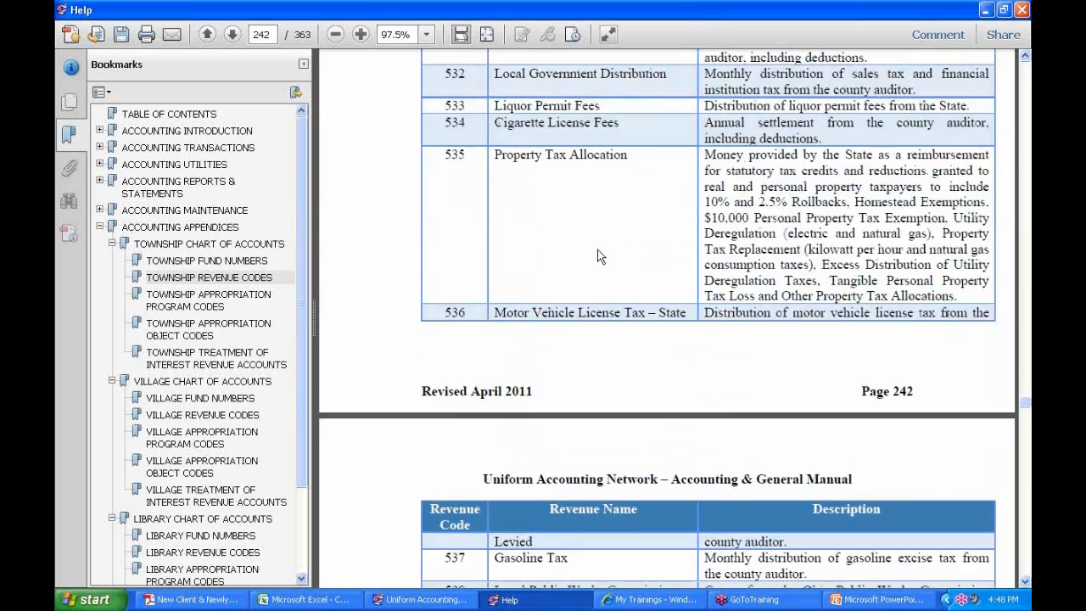
scroll(599, 255, "up", 20)
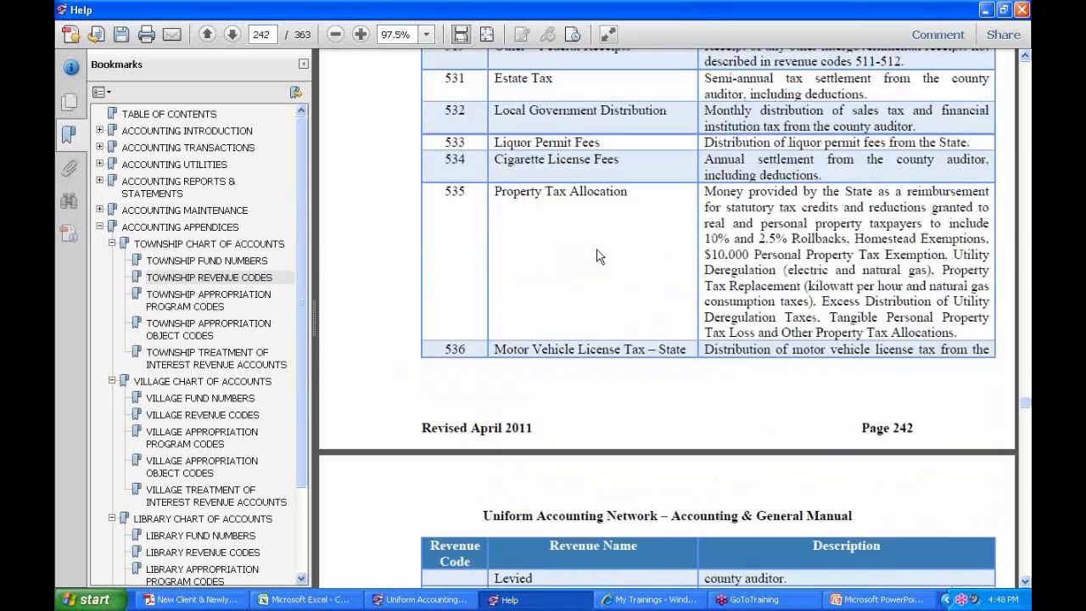
scroll(599, 252, "up", 20)
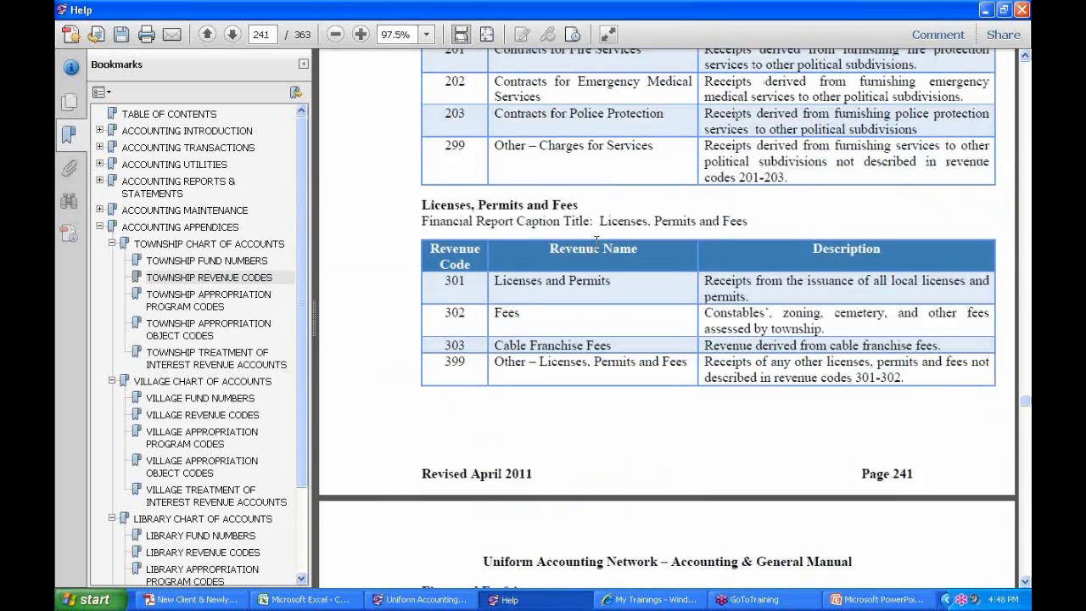
scroll(597, 245, "up", 1)
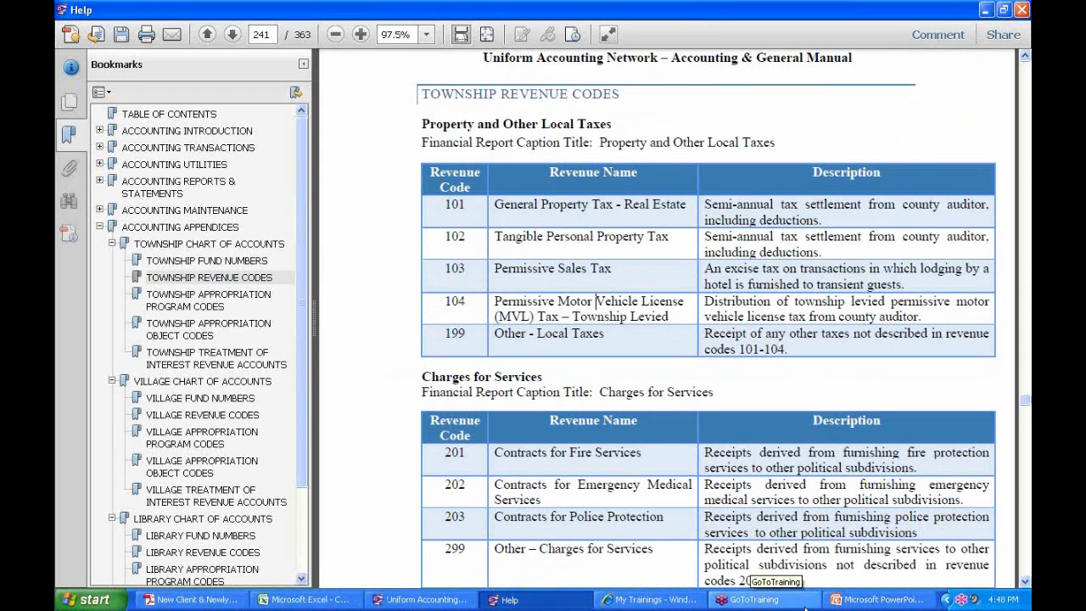
- Switch to the PowerPoint slide on revenue accounts and point out the Fund, Revenue Code and 0000 cost center parts
left_click(866, 596)
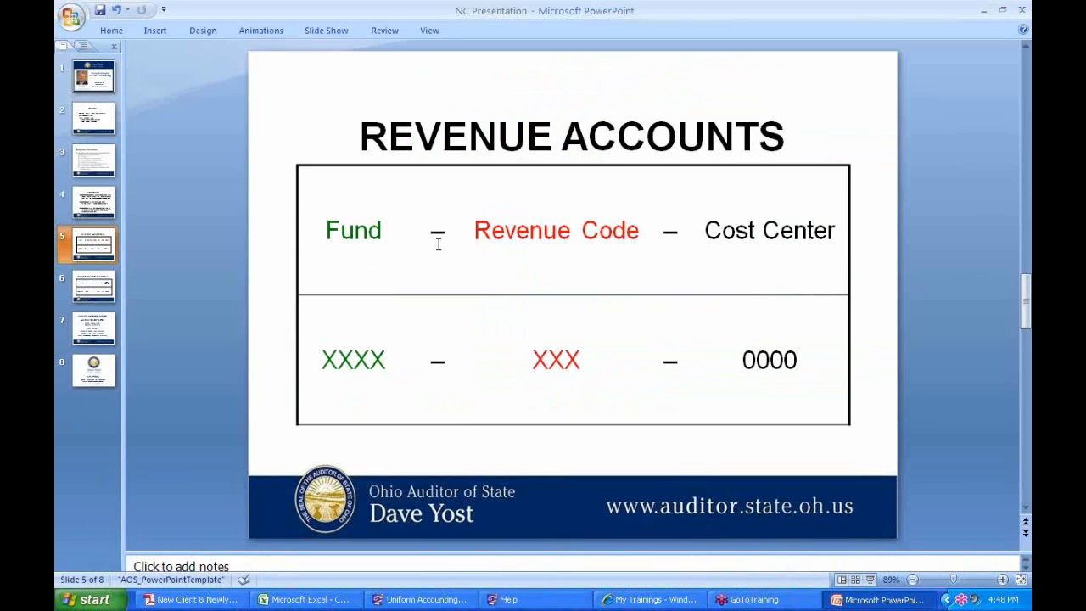
left_click(360, 236)
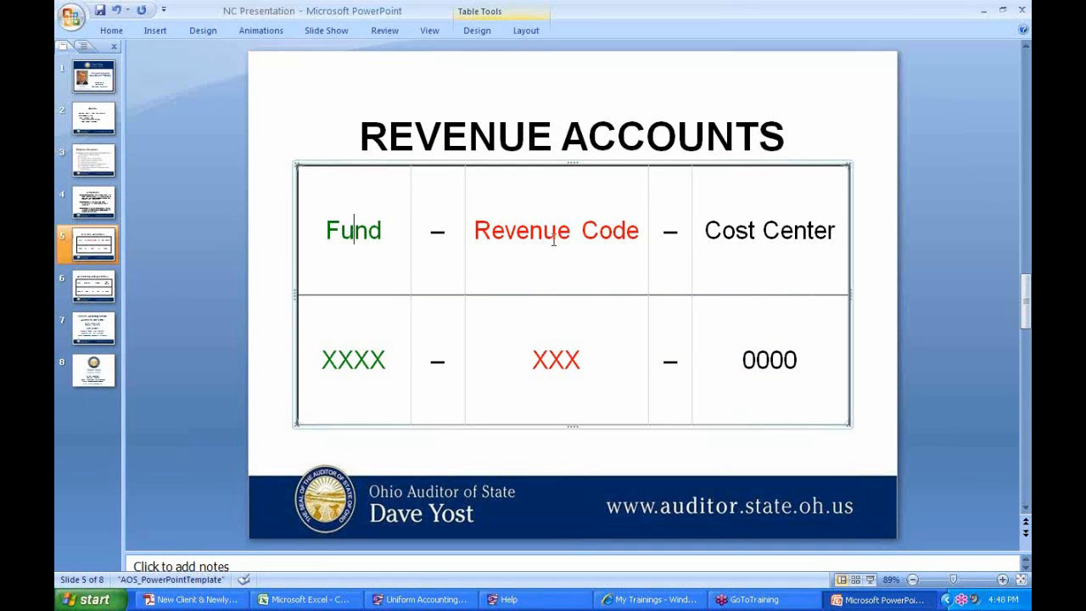
left_click(573, 231)
left_click_drag(796, 363, 742, 360)
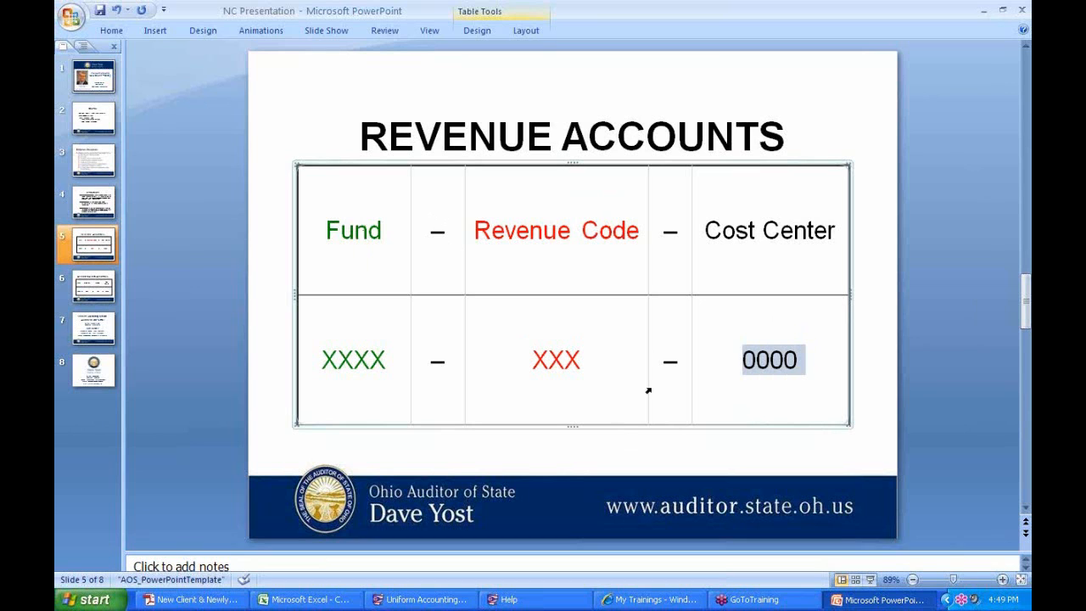
- Return to the handbook in Adobe Reader and read from the revenue account highlights through Exercise 1 on adding revenue accounts
left_click(982, 12)
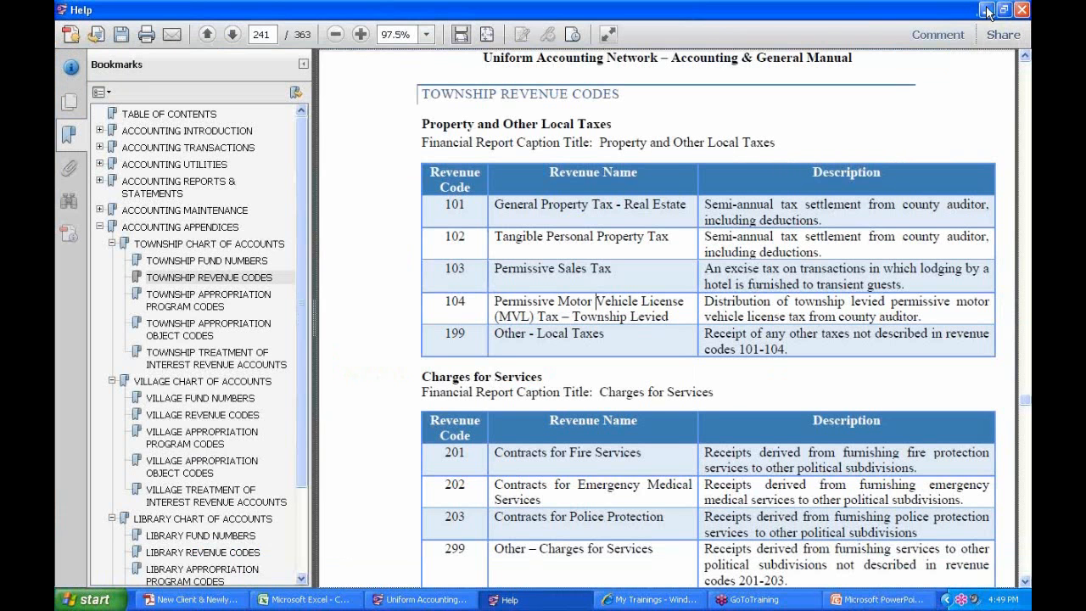
left_click(986, 11)
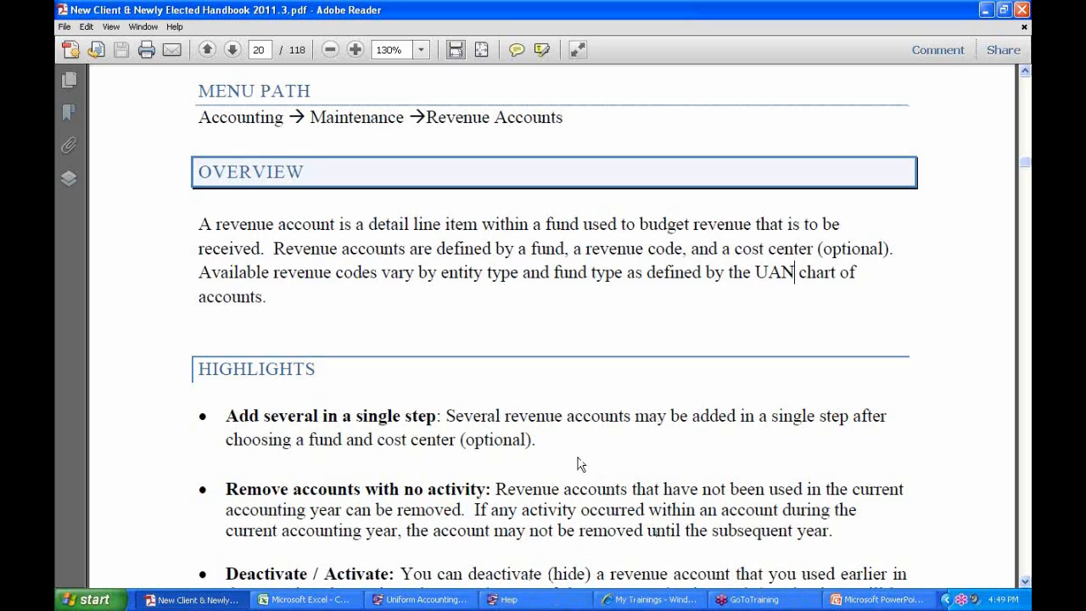
scroll(578, 458, "down", 4)
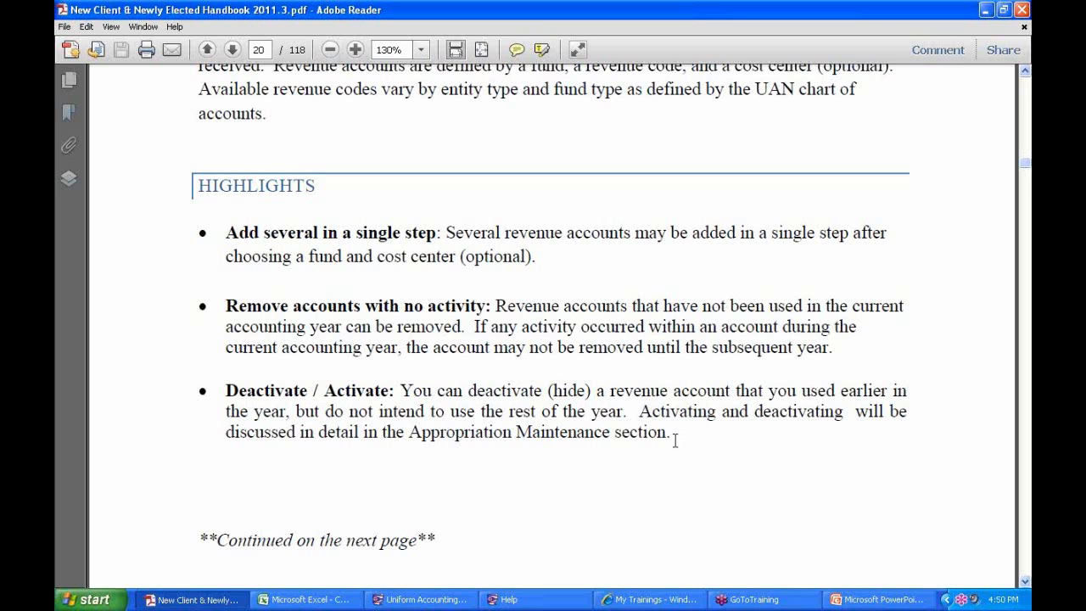
scroll(643, 424, "down", 3)
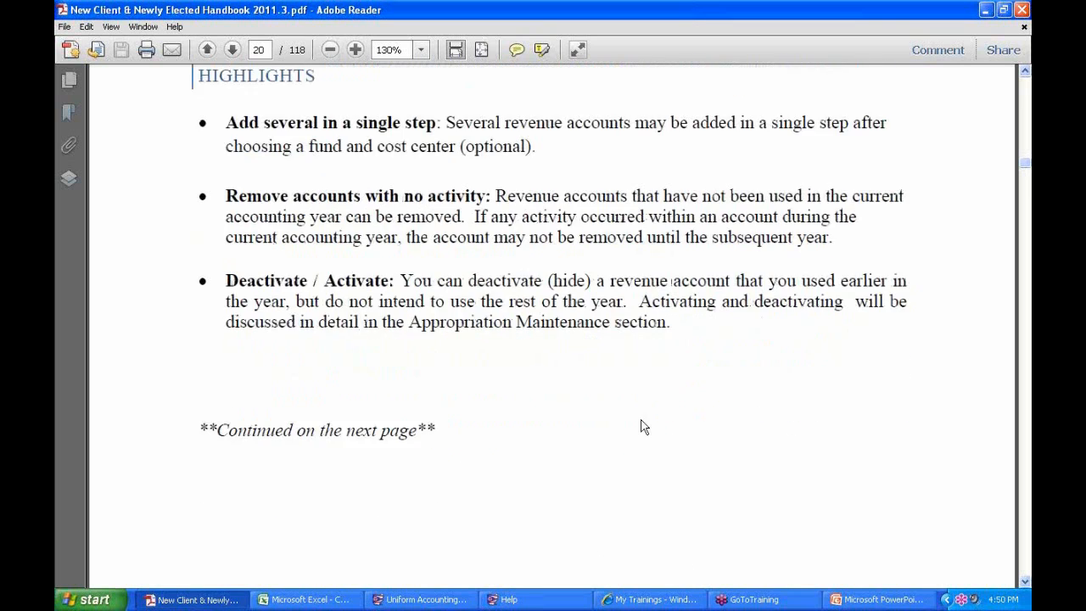
scroll(643, 427, "down", 15)
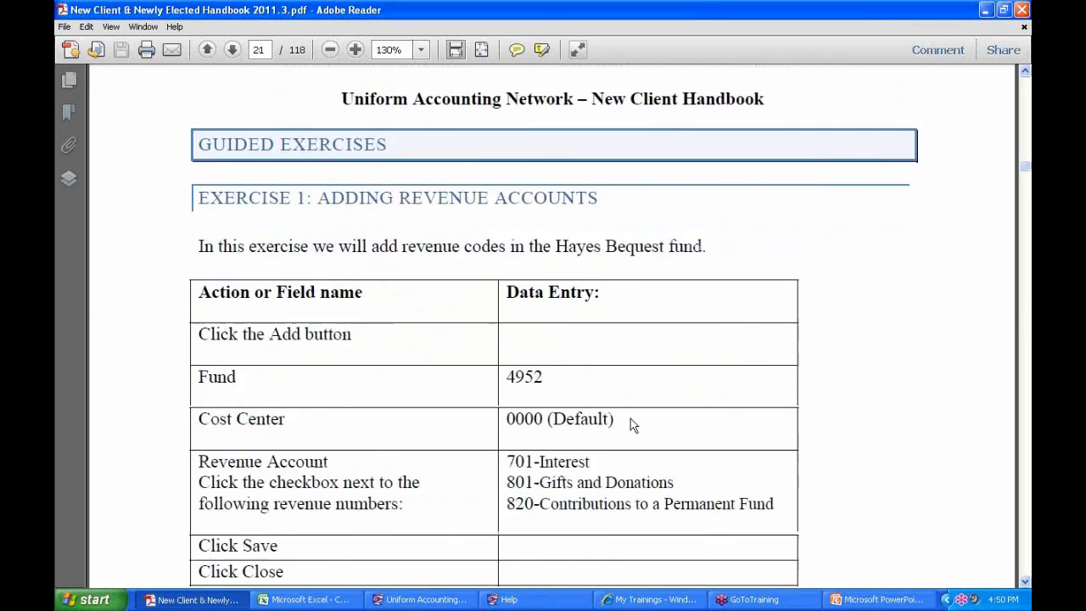
scroll(630, 419, "down", 2)
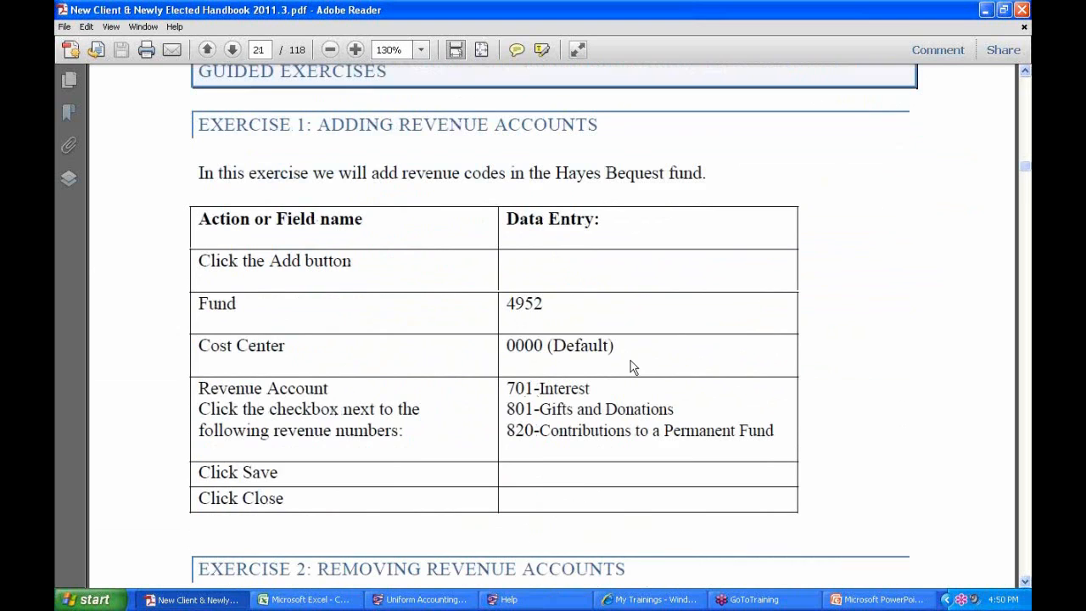
- Switch to Uniform Accounting Network and open the Revenue Accounts screen under accounting maintenance
left_click(462, 601)
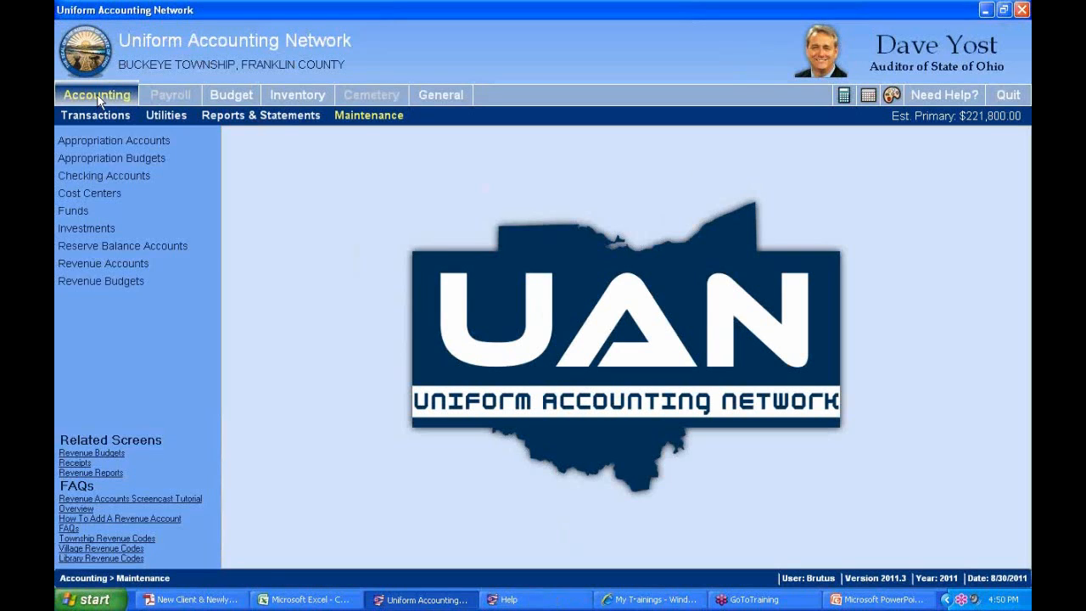
left_click(98, 99)
left_click(347, 119)
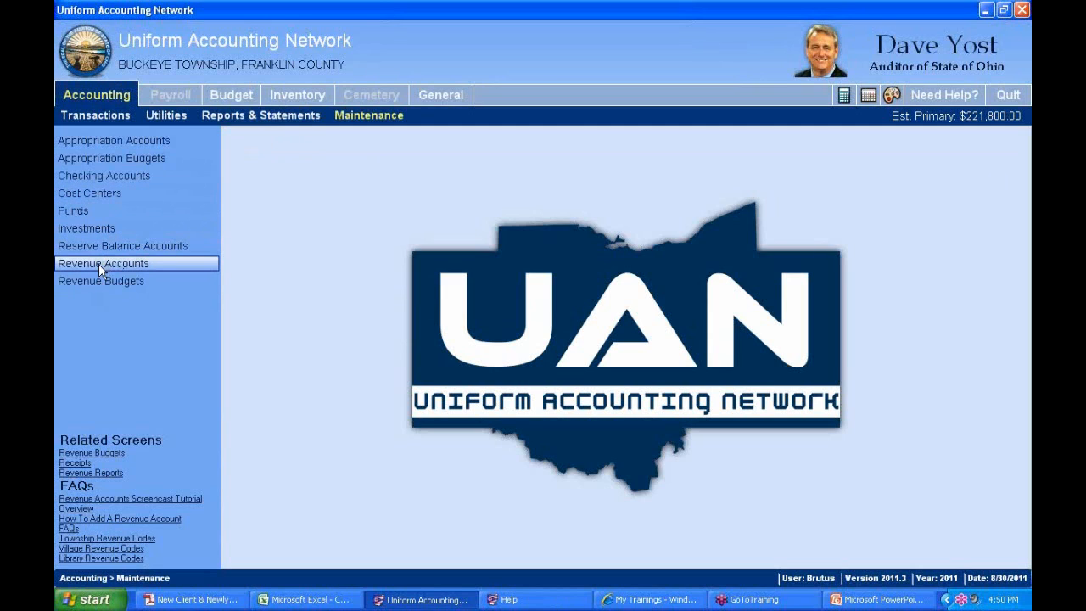
left_click(149, 265)
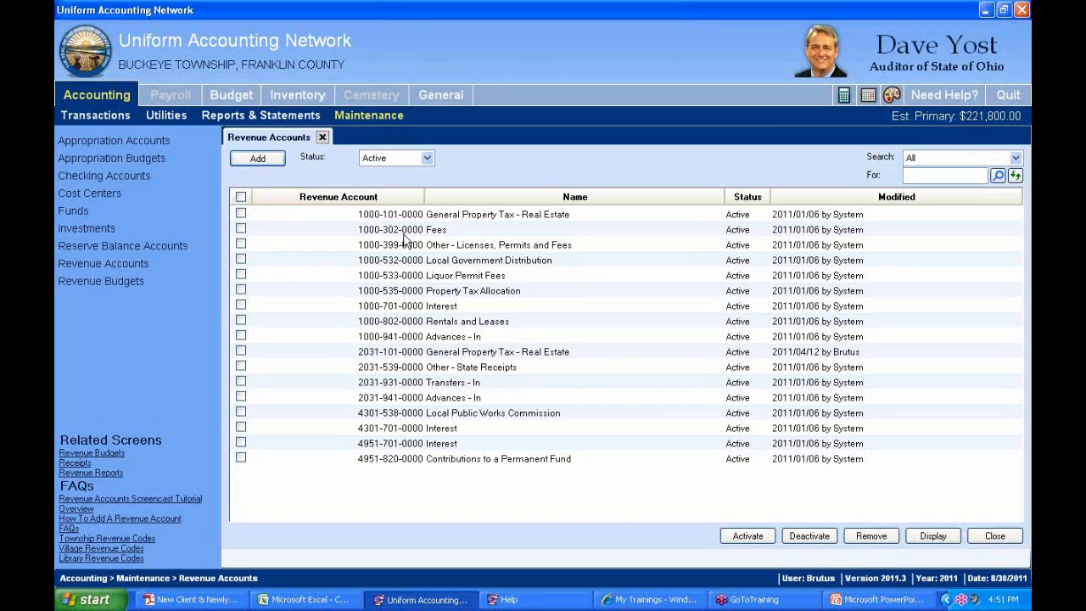
- Start adding revenue accounts for fund 4952 Hayes Bequest, and move the Add Revenue Account form aside
left_click(258, 159)
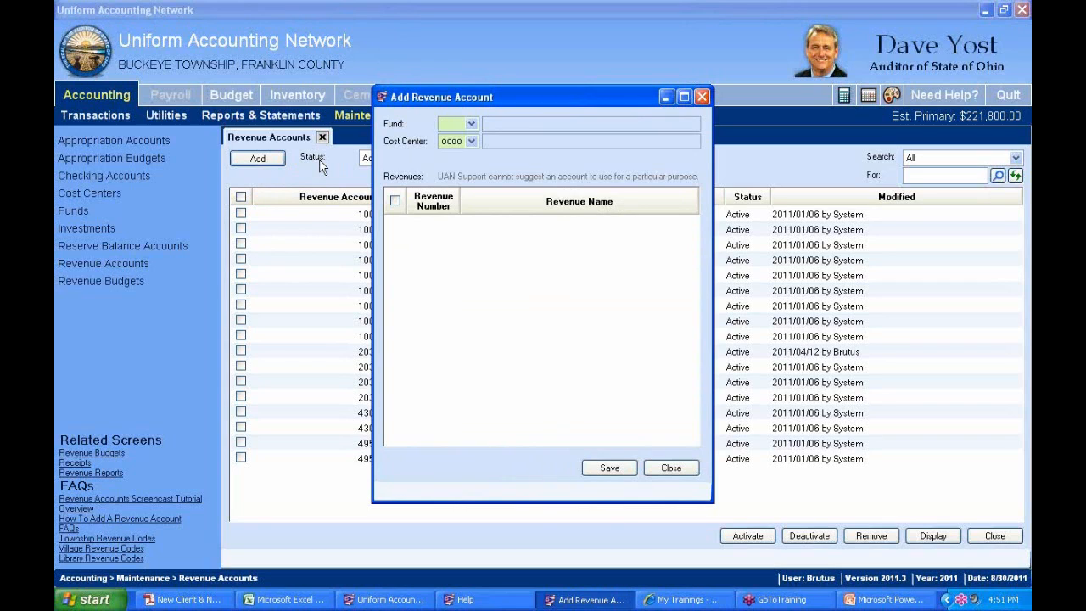
left_click(472, 125)
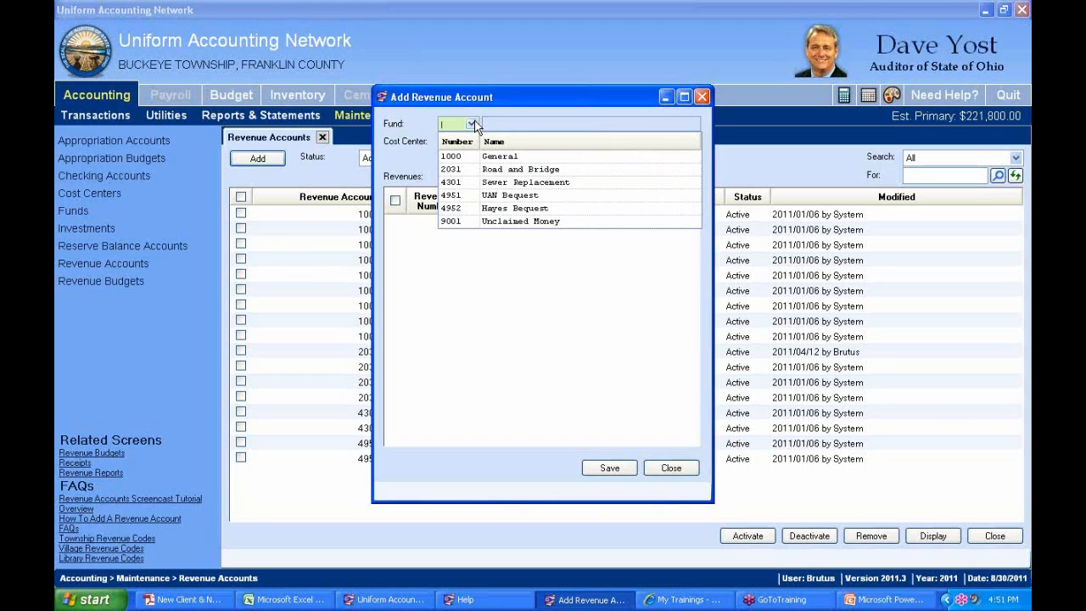
left_click(507, 209)
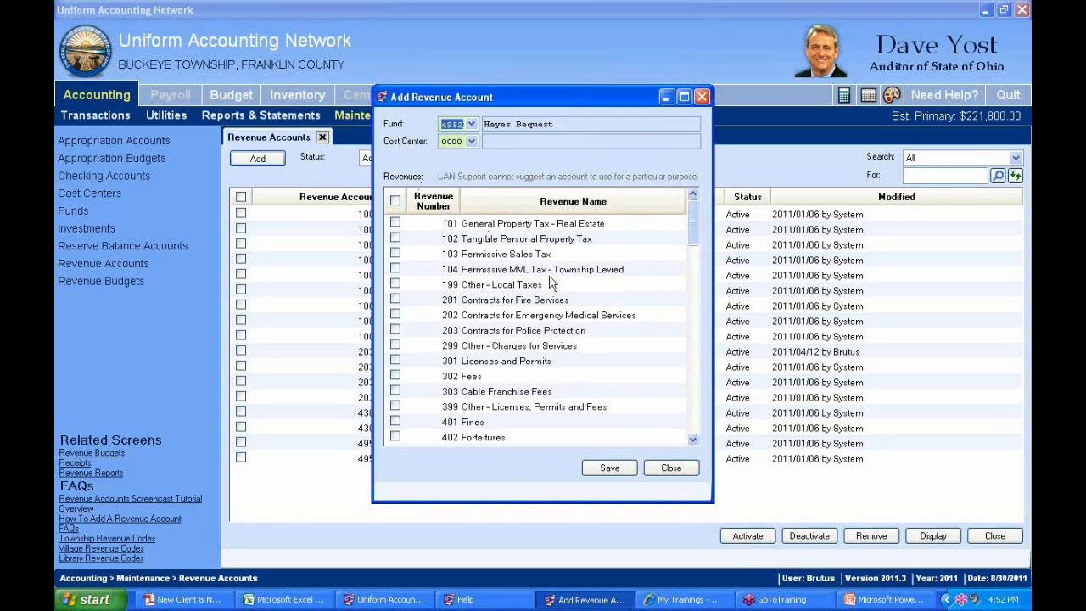
left_click_drag(558, 102, 642, 84)
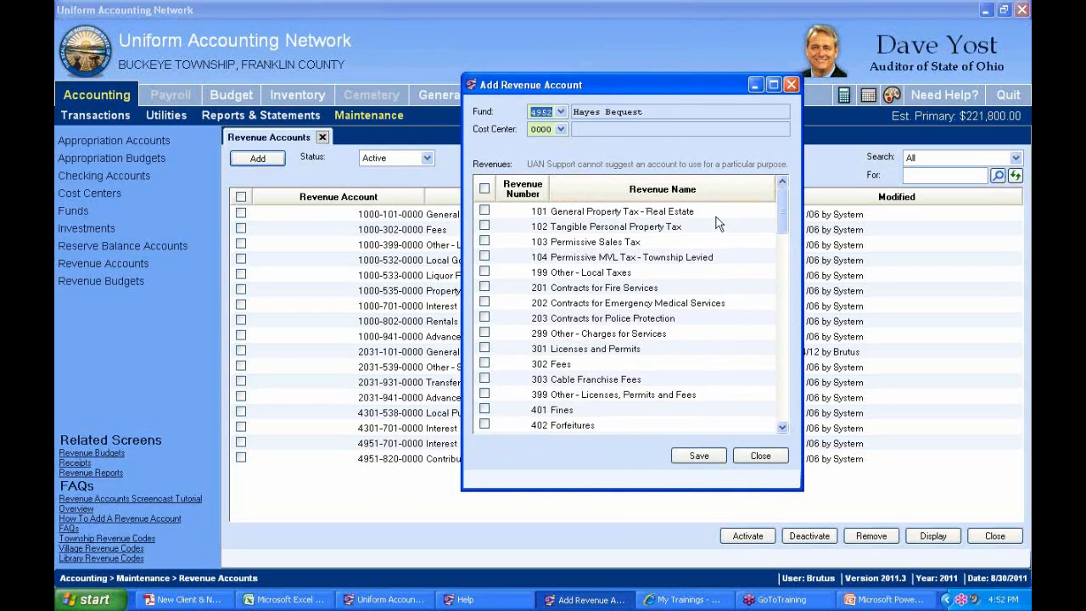
- Mark revenue number 701 Interest for addition to the Hayes Bequest fund
left_click(783, 428)
left_click(786, 419)
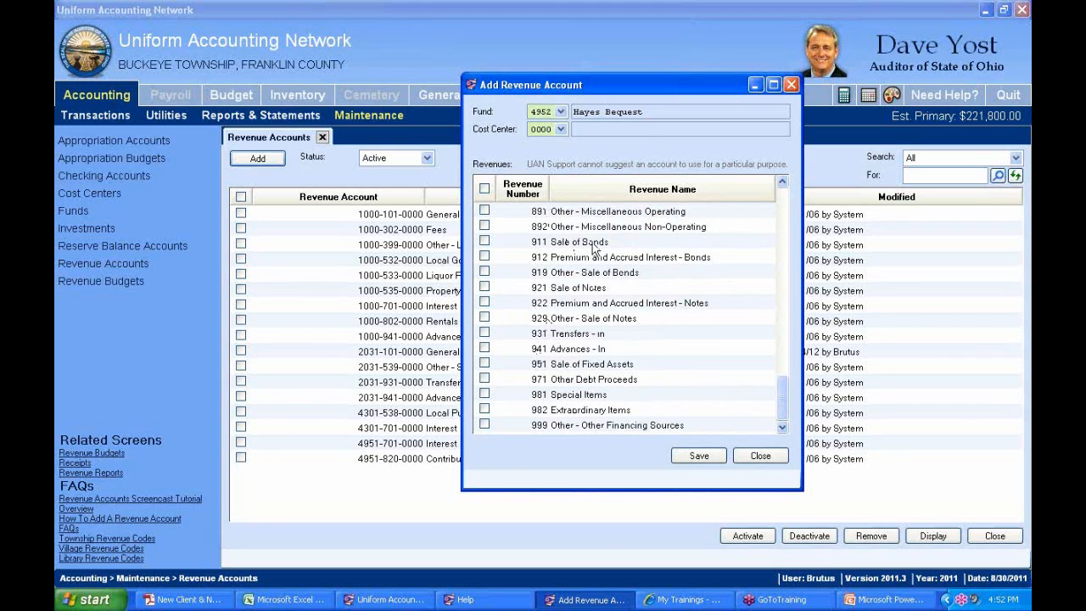
scroll(592, 254, "up", 3)
scroll(592, 259, "up", 2)
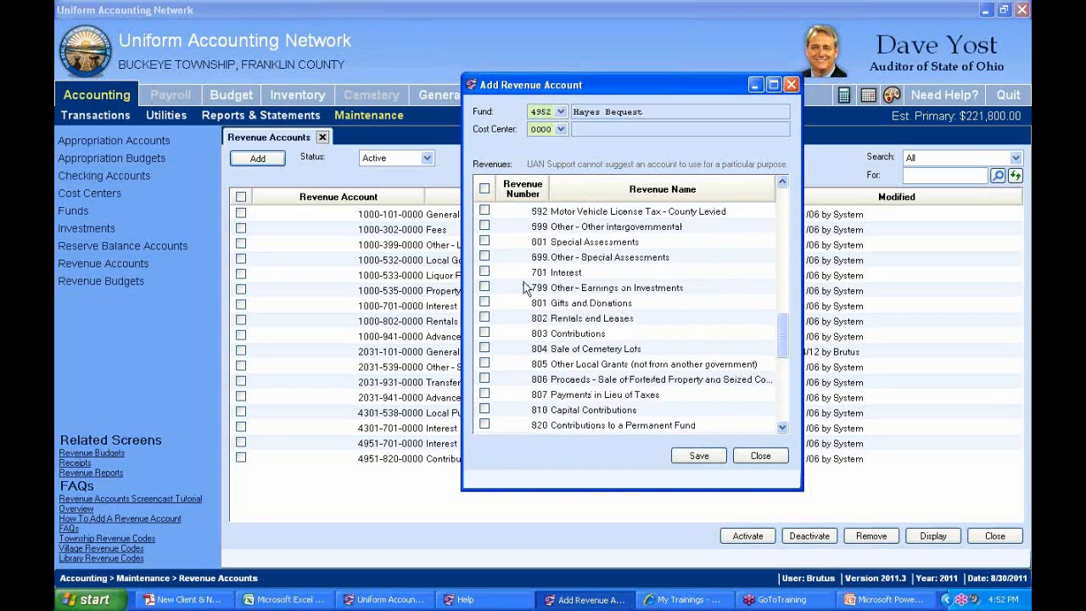
left_click(486, 272)
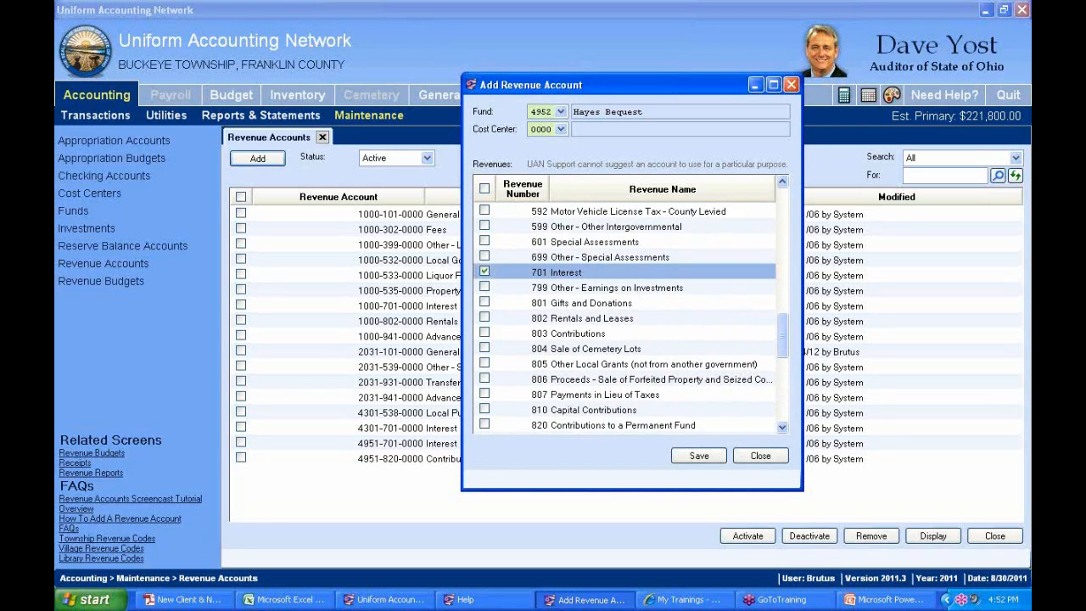
- Consult the township revenue code descriptions in the Help manual, and return to the Add Revenue Account form
left_click(472, 602)
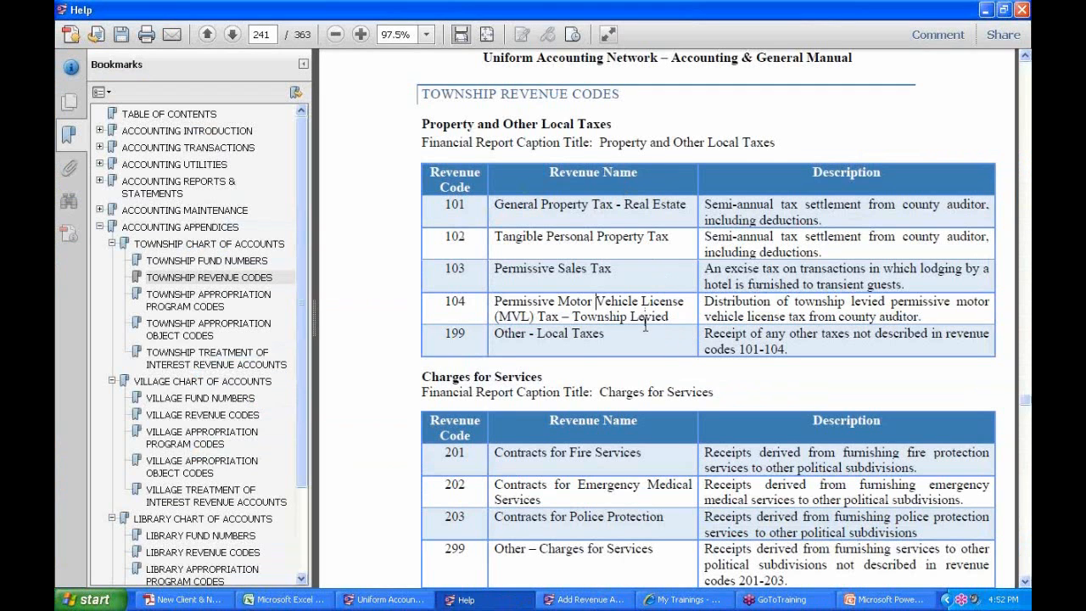
scroll(645, 326, "down", 6)
scroll(646, 326, "down", 3)
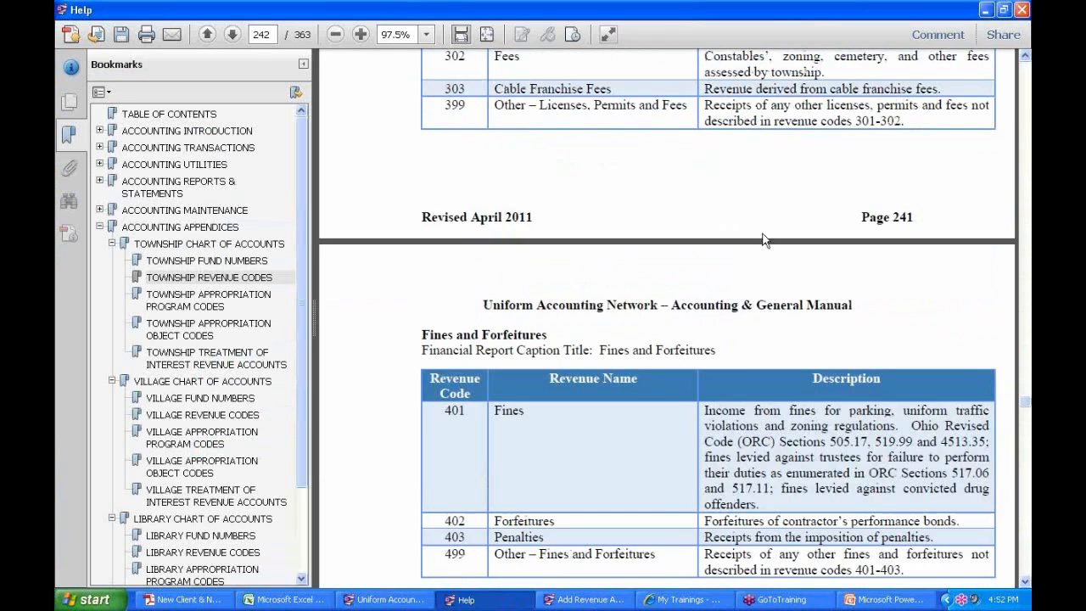
left_click(985, 9)
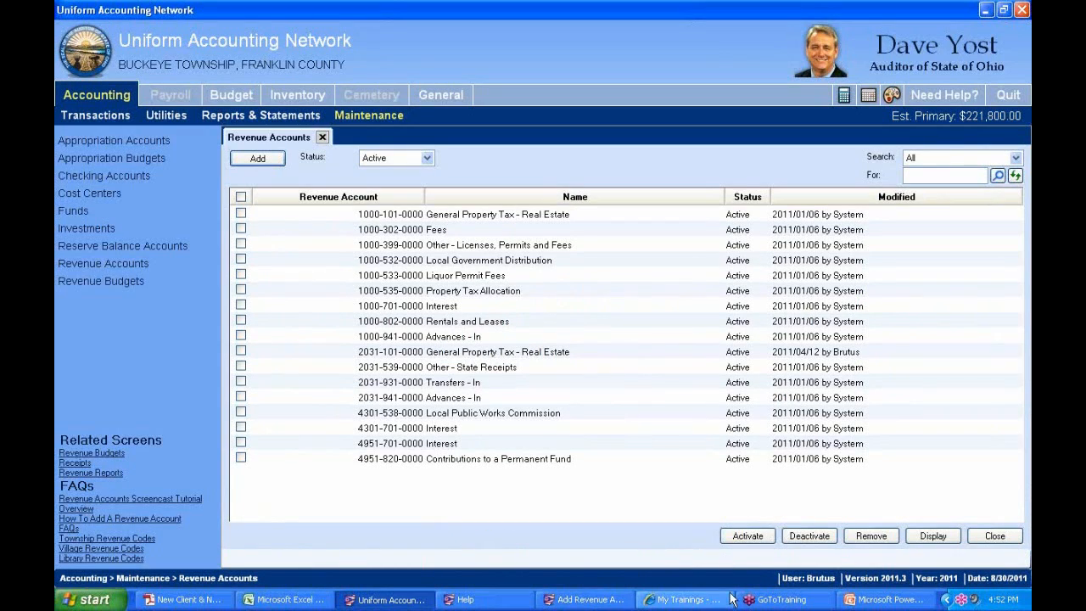
left_click(559, 596)
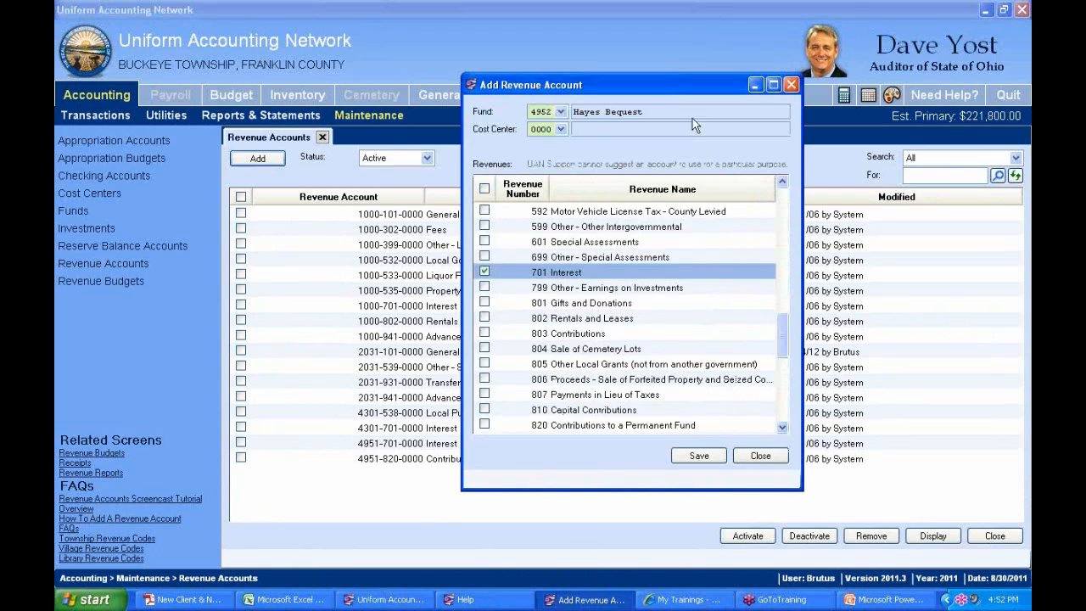
left_click_drag(658, 93, 659, 78)
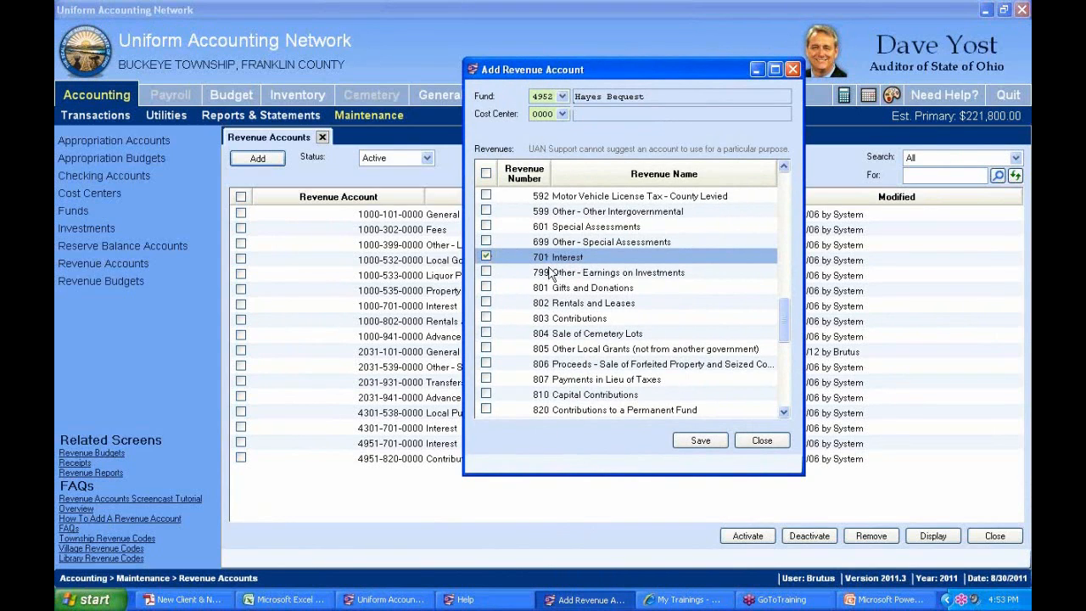
- Mark revenue numbers 801 Gifts and Donations and 820 Contributions to a Permanent Fund for addition to the Hayes Bequest fund
left_click(784, 413)
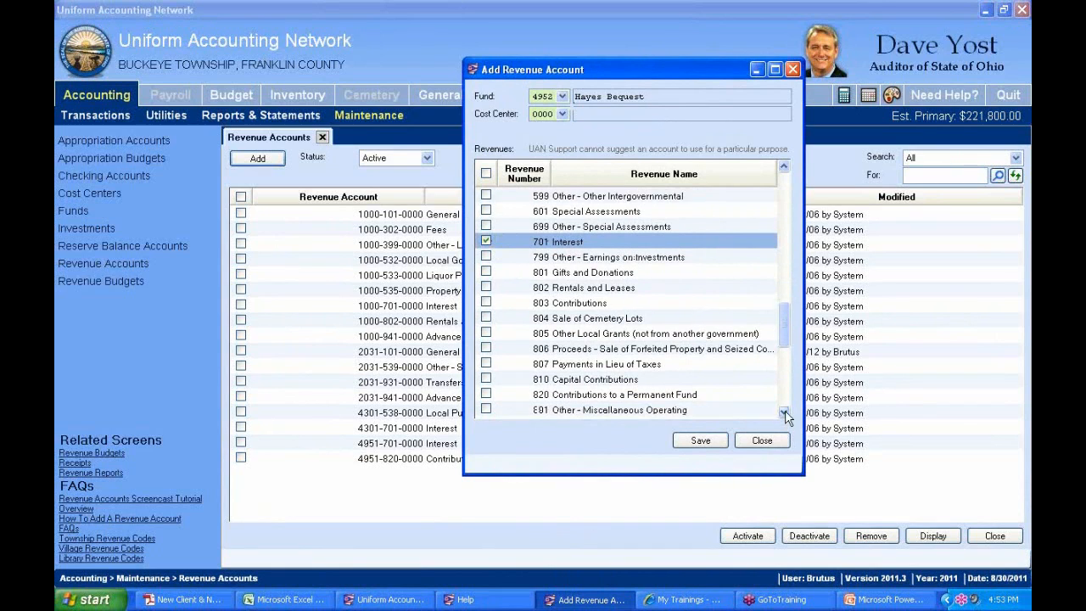
left_click(784, 412)
left_click(785, 413)
left_click(784, 413)
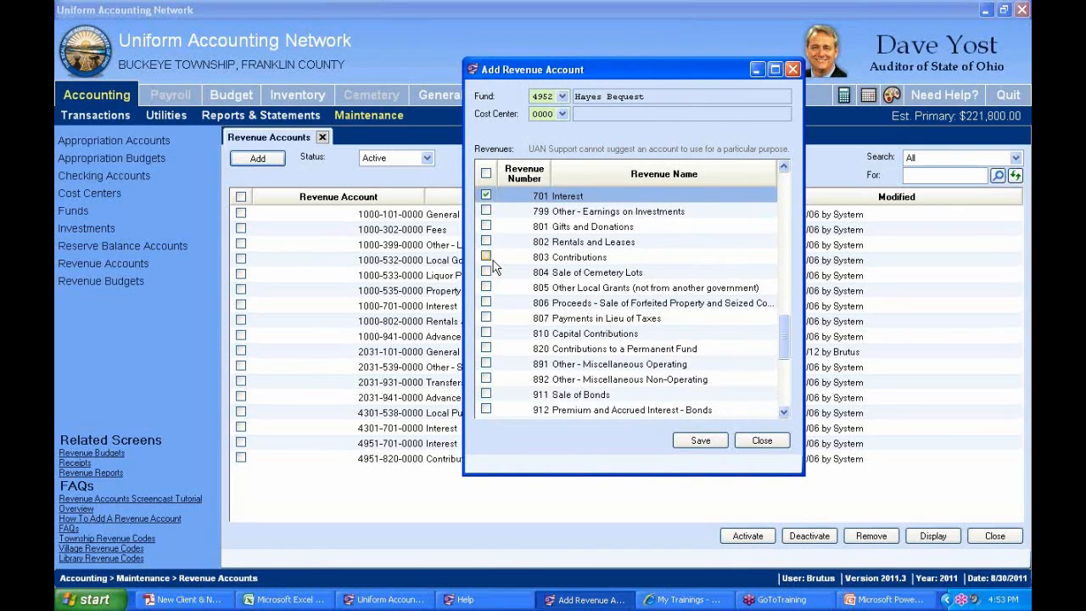
left_click(487, 226)
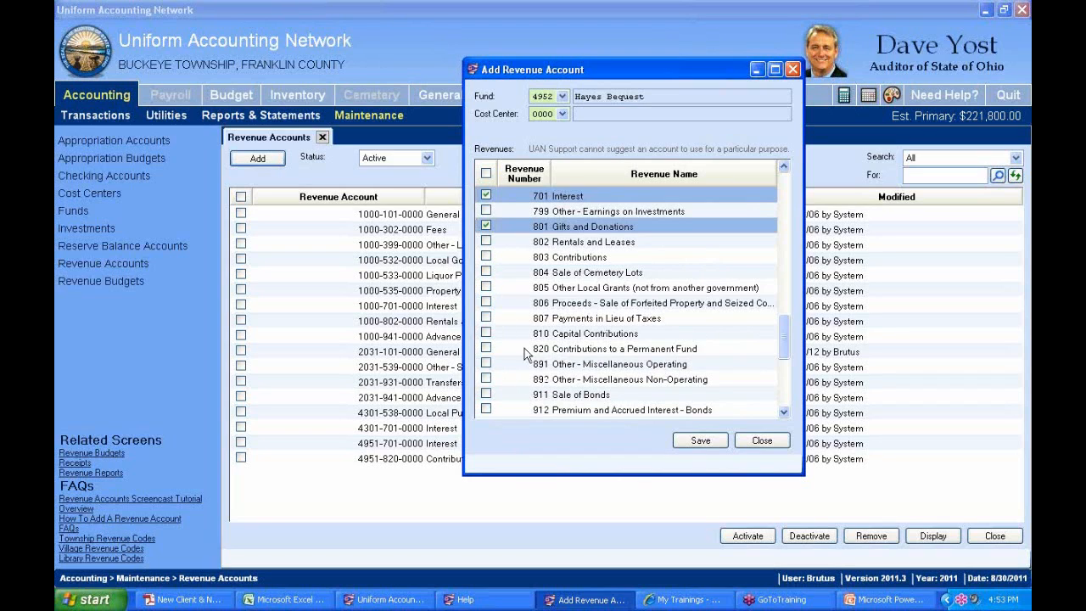
left_click(487, 348)
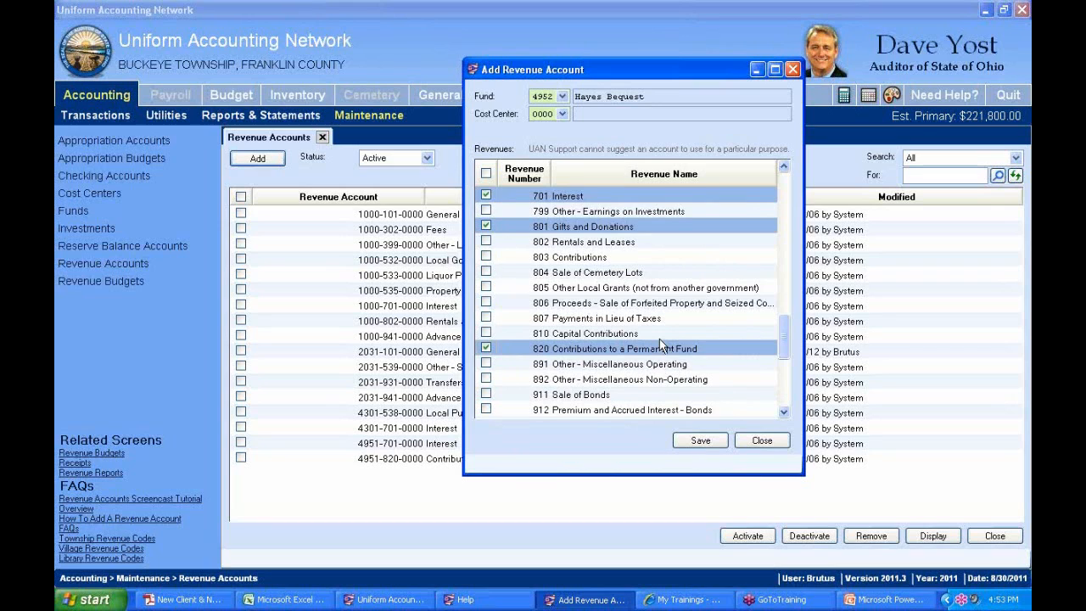
- Check the available cost centers, keep 0000, and save the marked revenue accounts for the Hayes Bequest fund
left_click(562, 116)
left_click(562, 115)
left_click(562, 114)
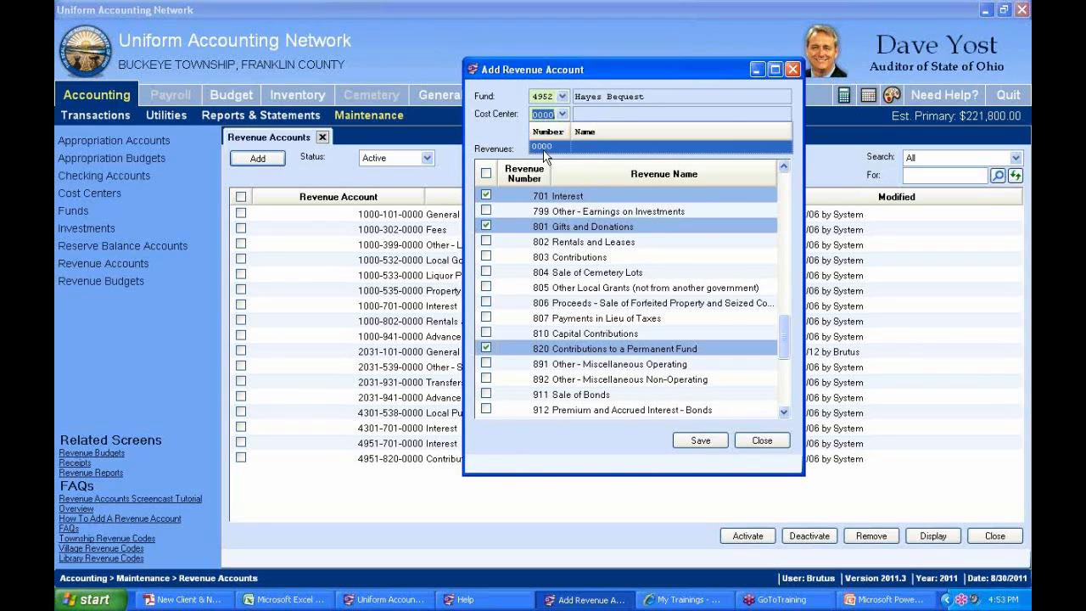
left_click(610, 118)
left_click(612, 115)
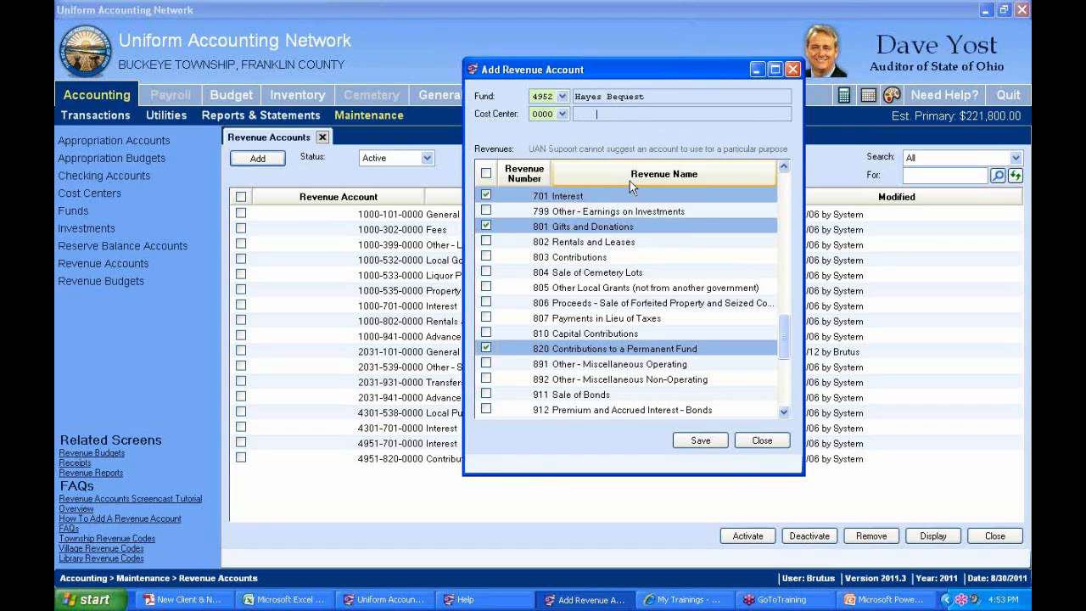
left_click(704, 441)
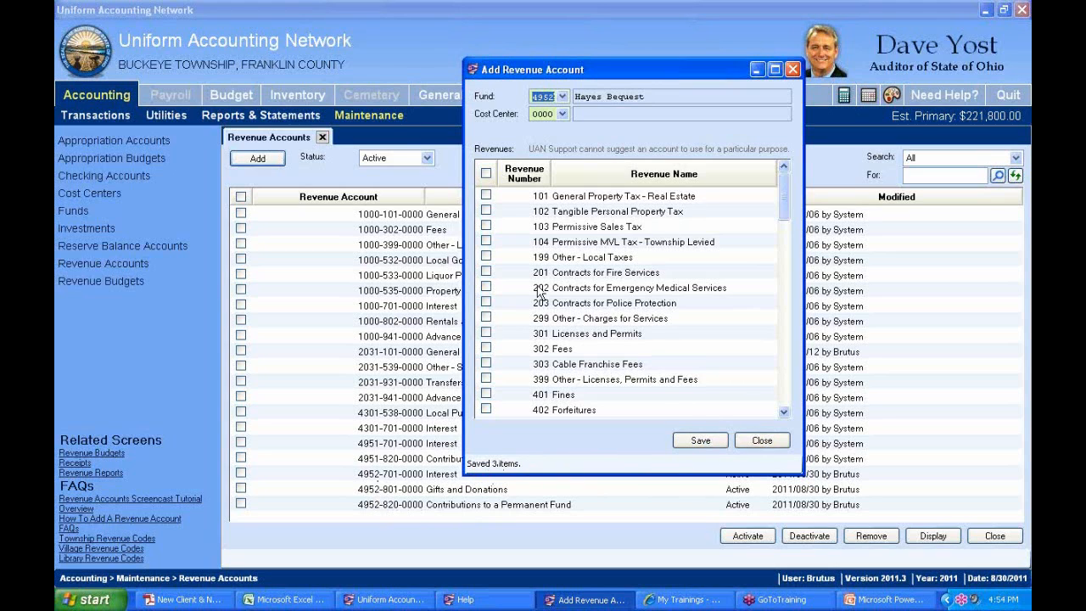
- Look through the remaining revenue numbers and the list of funds, and close the Add Revenue Account form
left_click(760, 318)
scroll(777, 397, "down", 15)
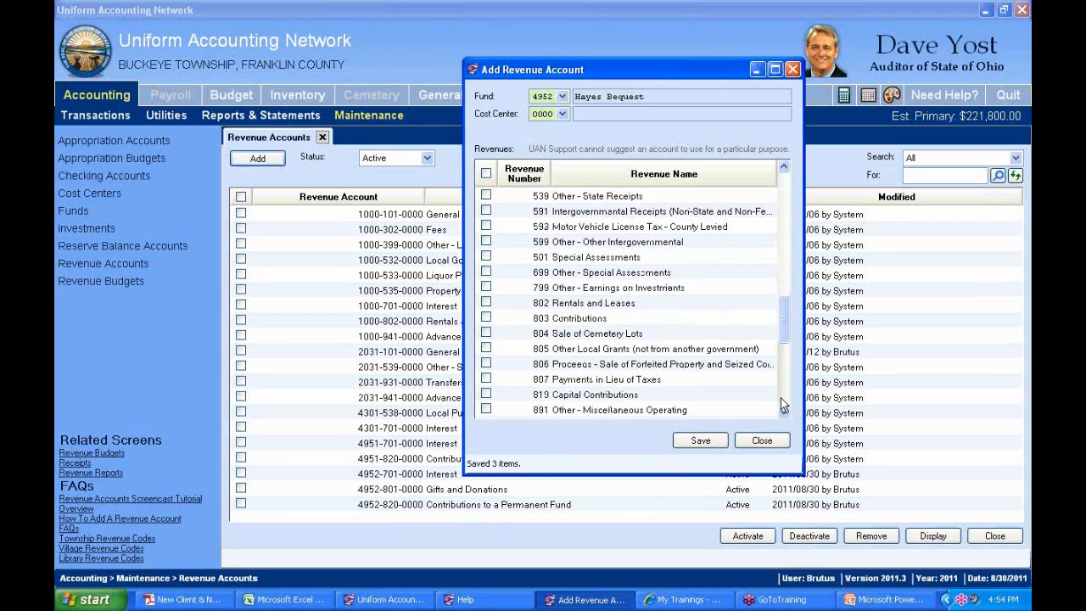
left_click(563, 96)
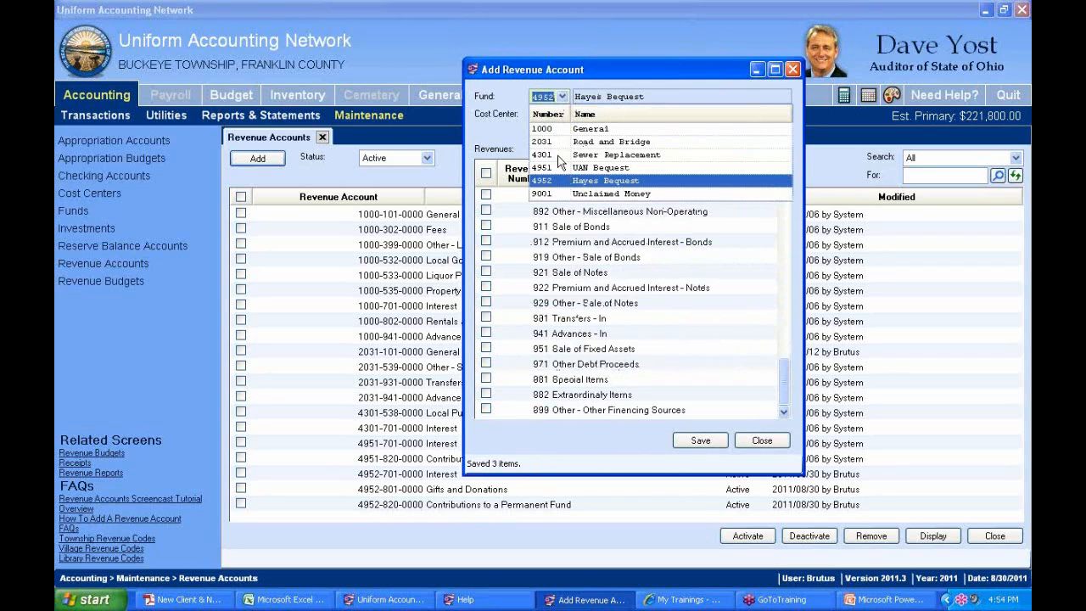
left_click(684, 79)
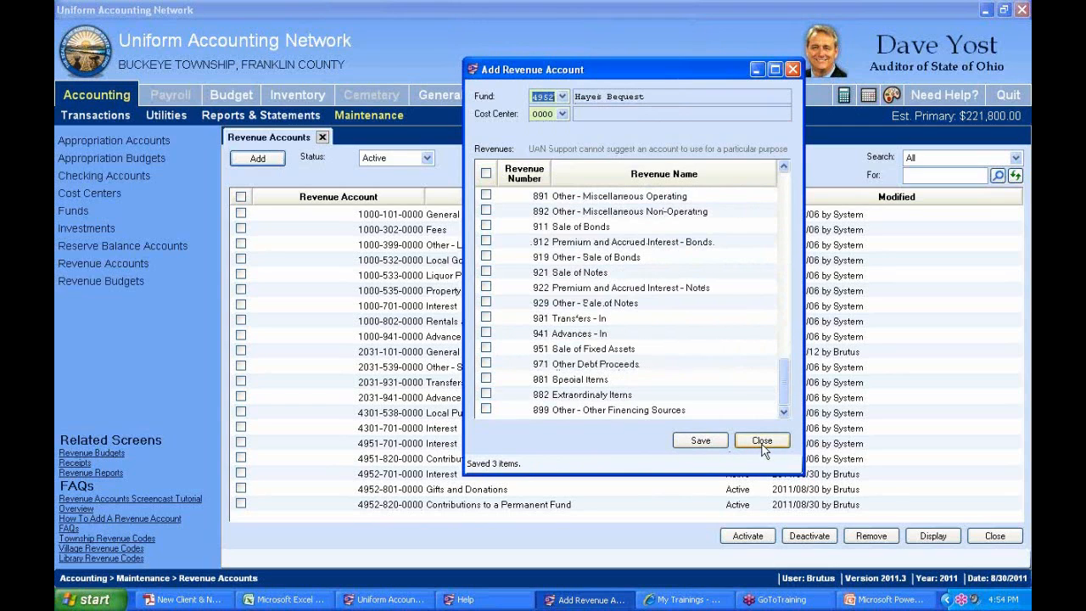
left_click(762, 442)
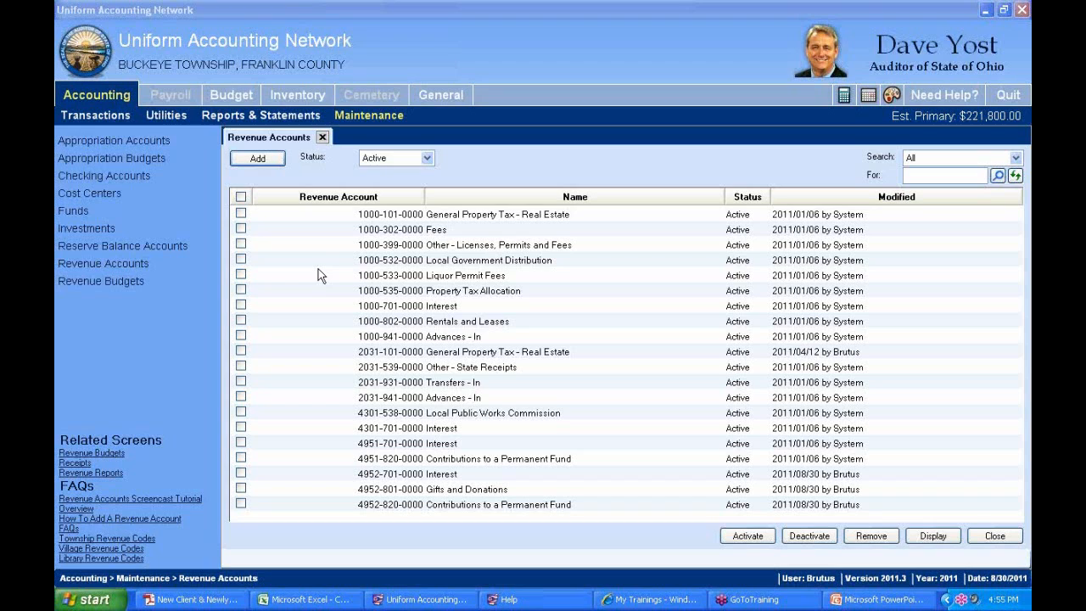
- Remove the fund 4301 revenue accounts 538 Local Public Works Commission and 701 Interest
left_click(409, 430)
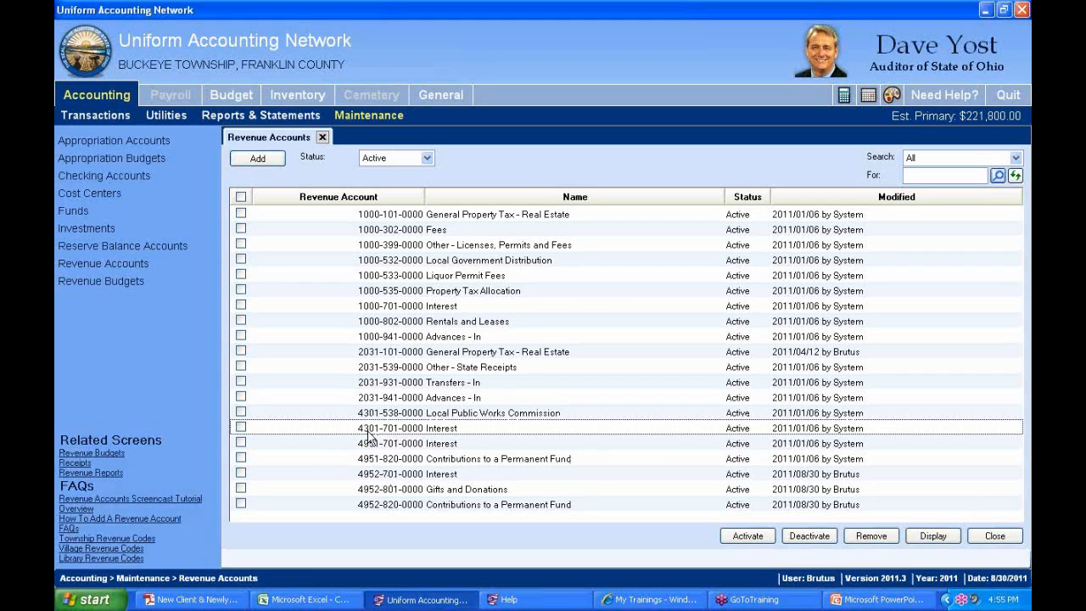
left_click(241, 427)
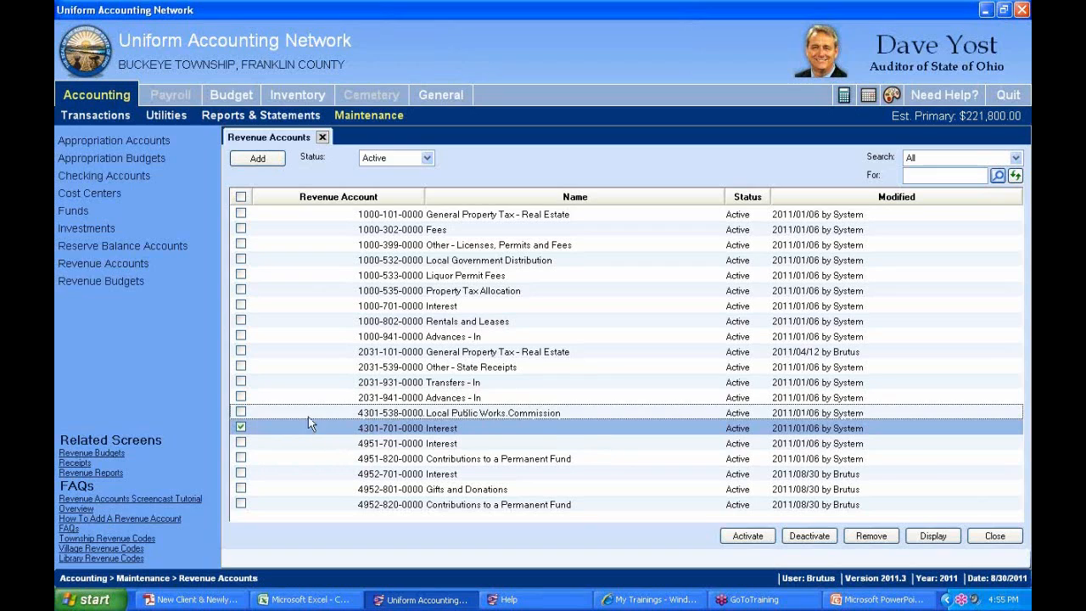
left_click(241, 412)
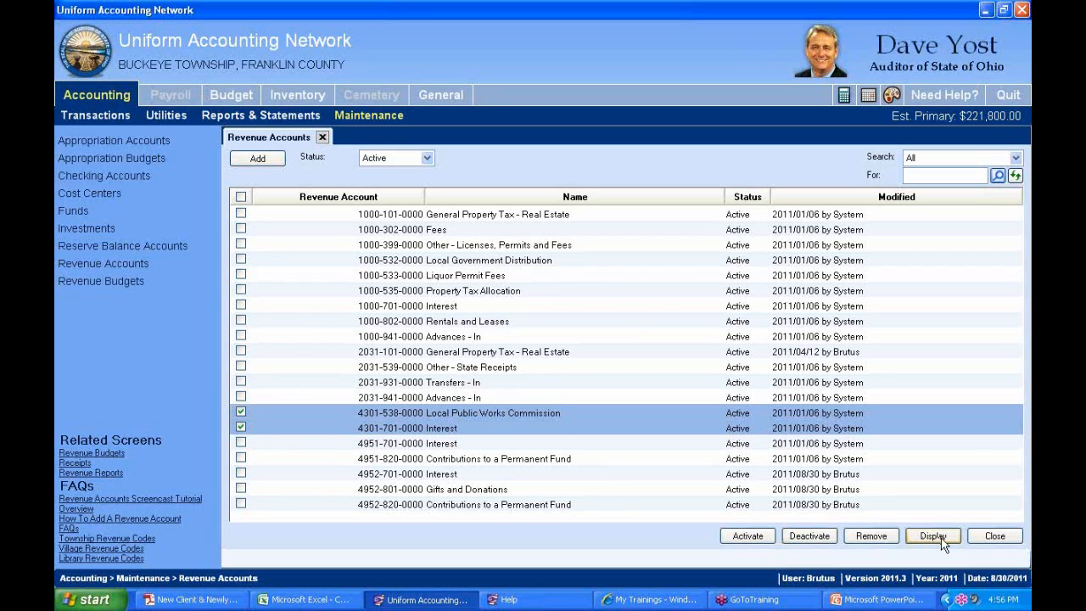
left_click(873, 538)
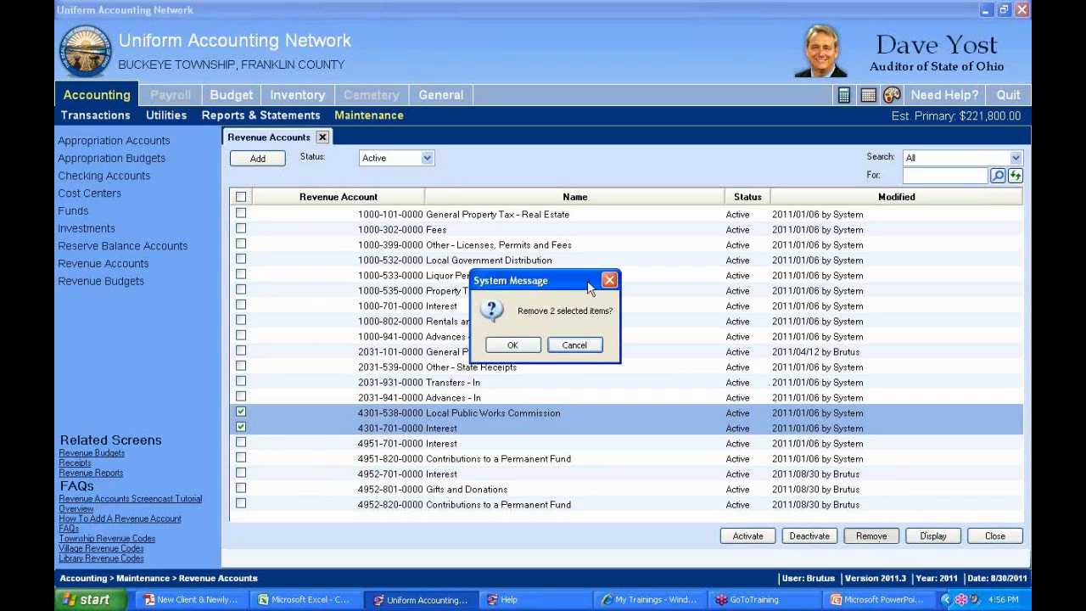
left_click(513, 346)
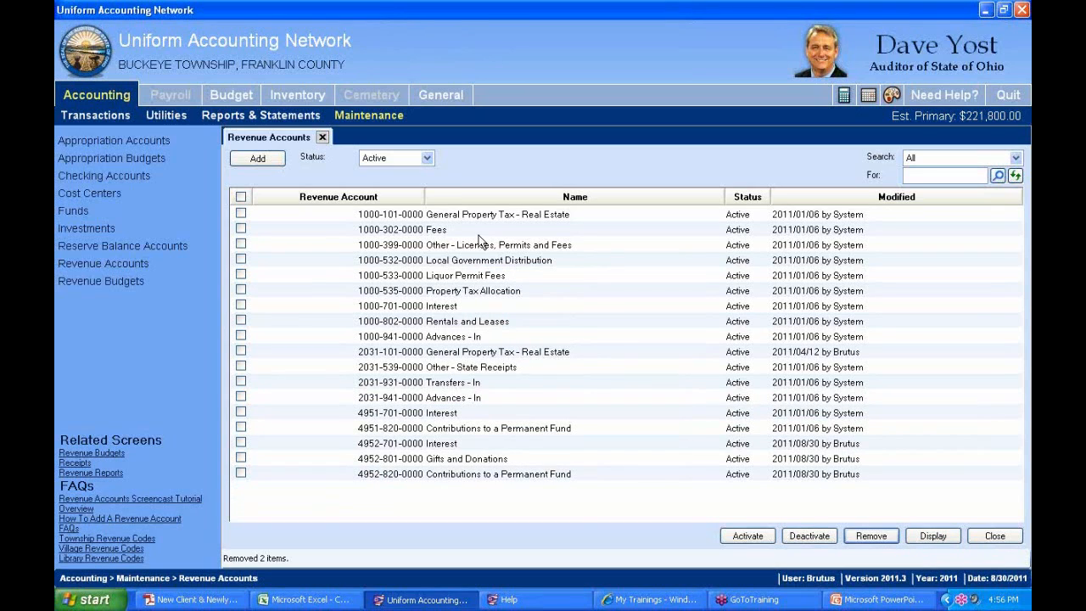
- View the revenue accounts with Inactive status, and return the list to Active status
left_click(428, 162)
left_click(404, 161)
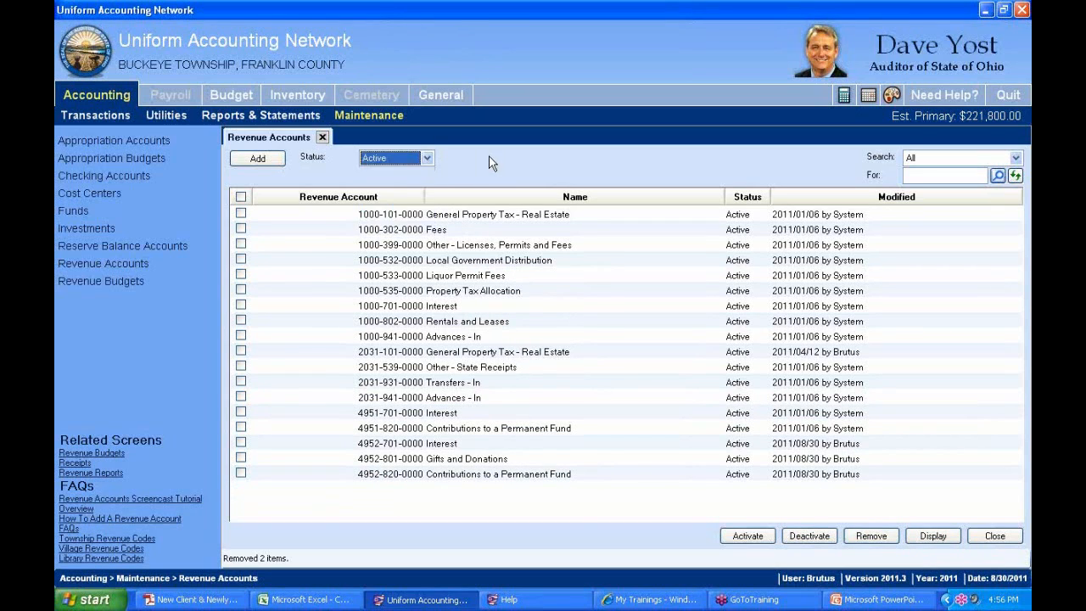
left_click(426, 159)
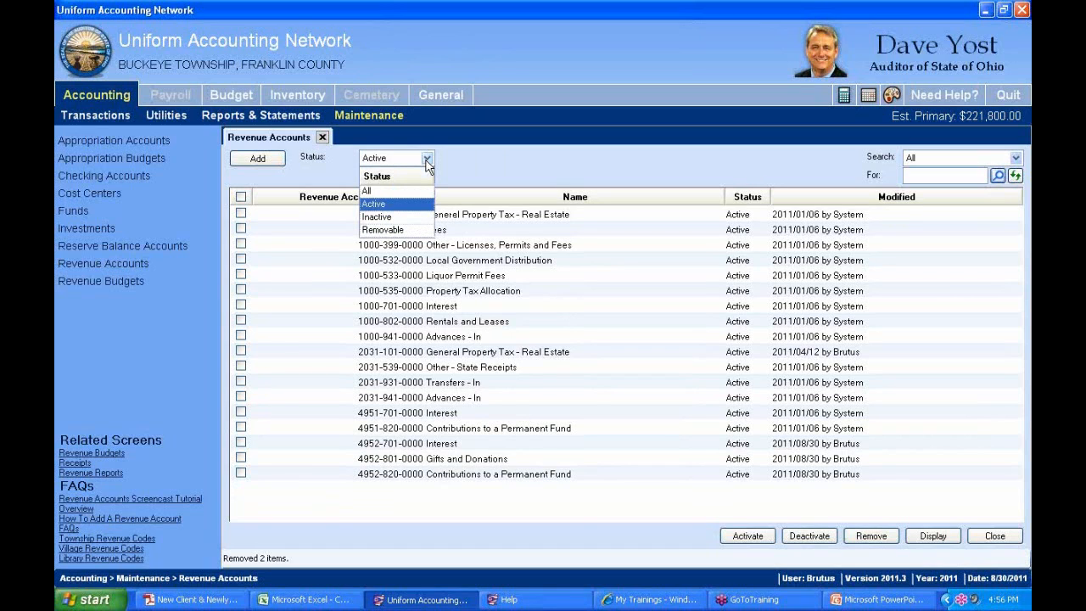
left_click(387, 217)
left_click(427, 159)
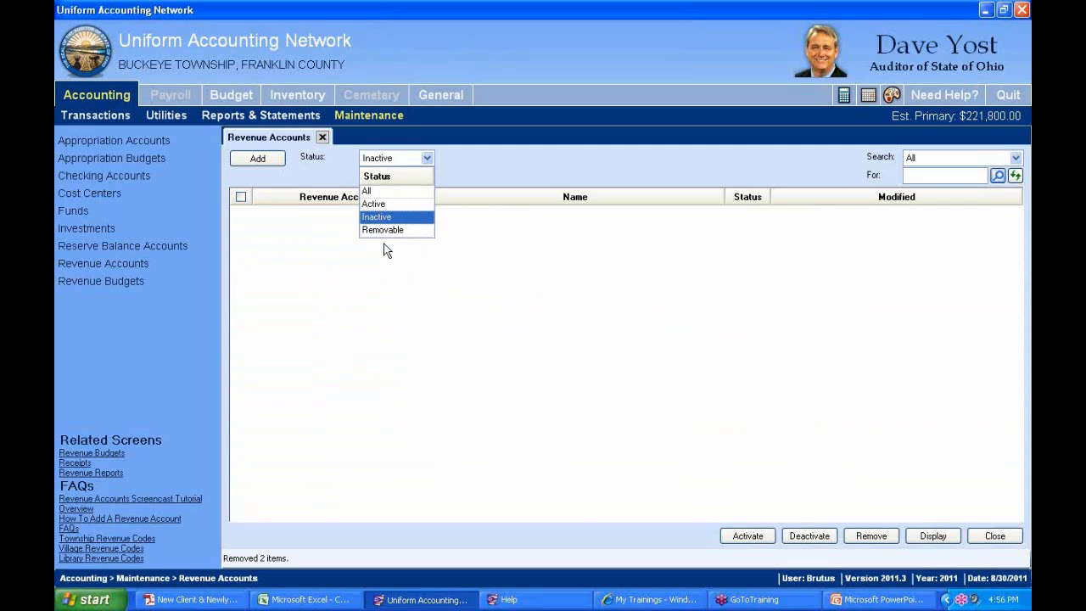
left_click(375, 204)
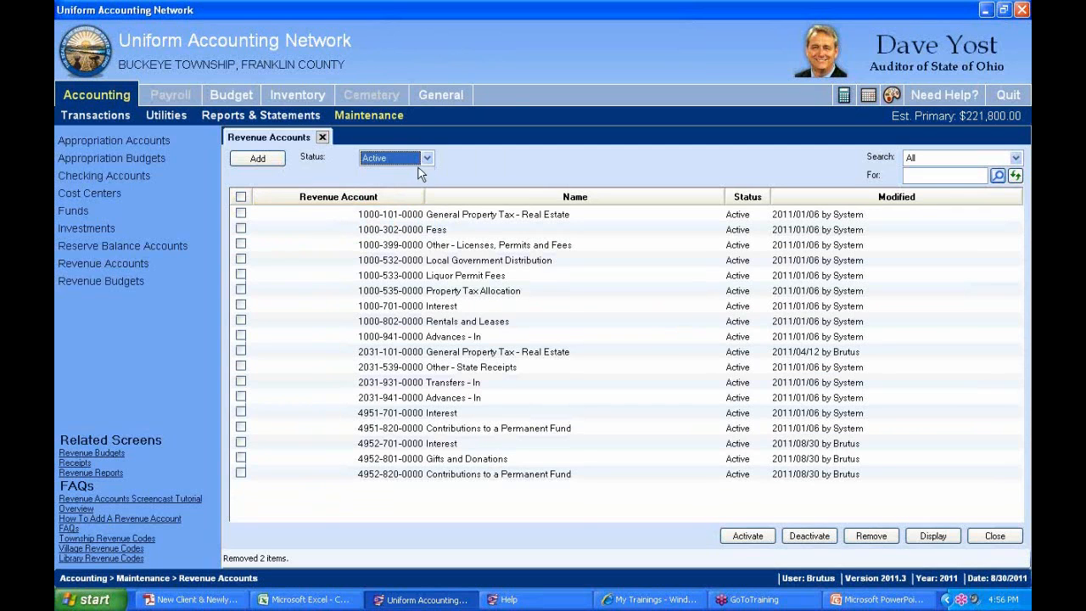
- Filter the revenue accounts to Removable status and examine the fund 4952 entries
left_click(427, 158)
left_click(397, 232)
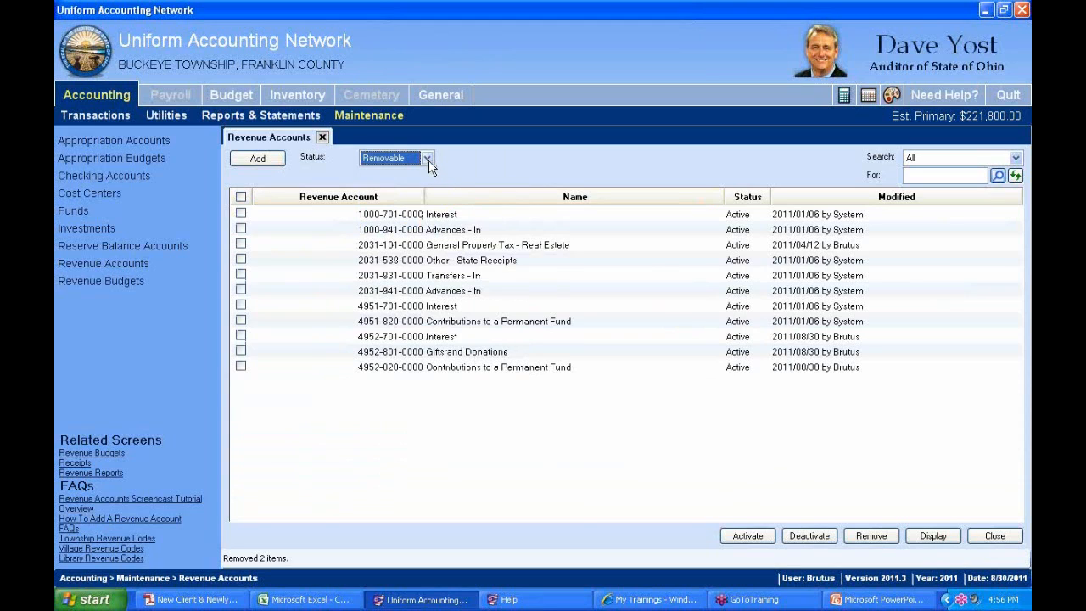
left_click(365, 339)
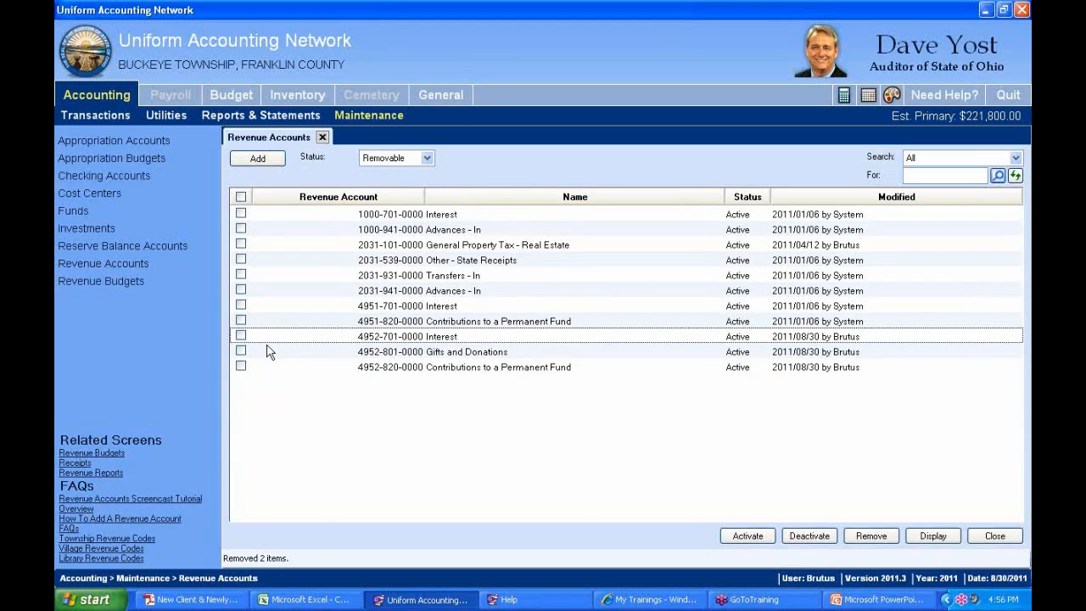
left_click(390, 367)
left_click(408, 340)
left_click(418, 354)
left_click(419, 367)
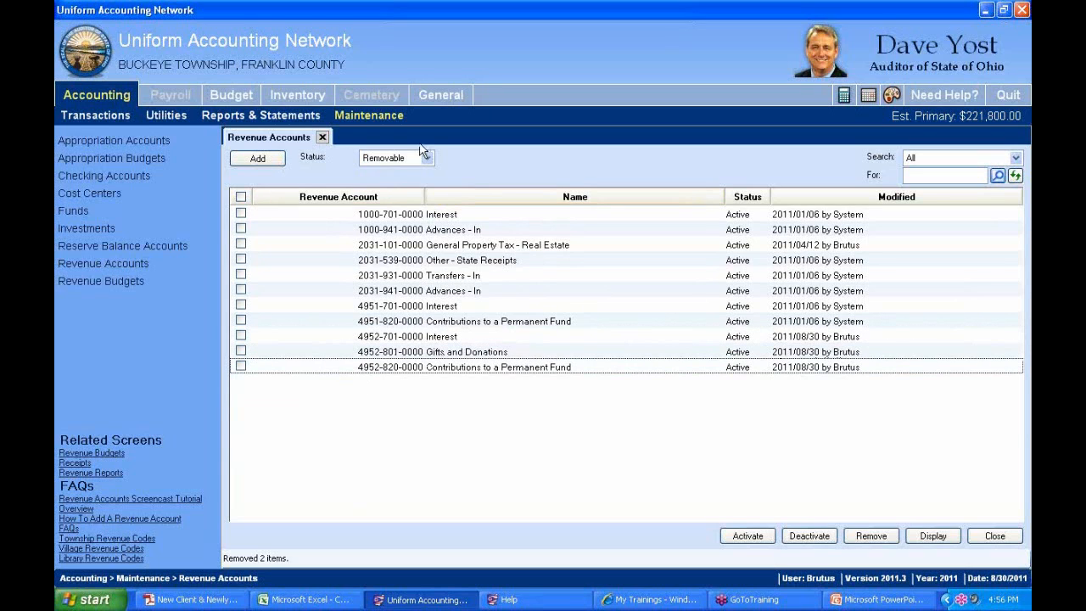
- Try marking the fund 4952 accounts 701, 801 and 820 in the removable list, and return to the active accounts
left_click(241, 336)
left_click(241, 351)
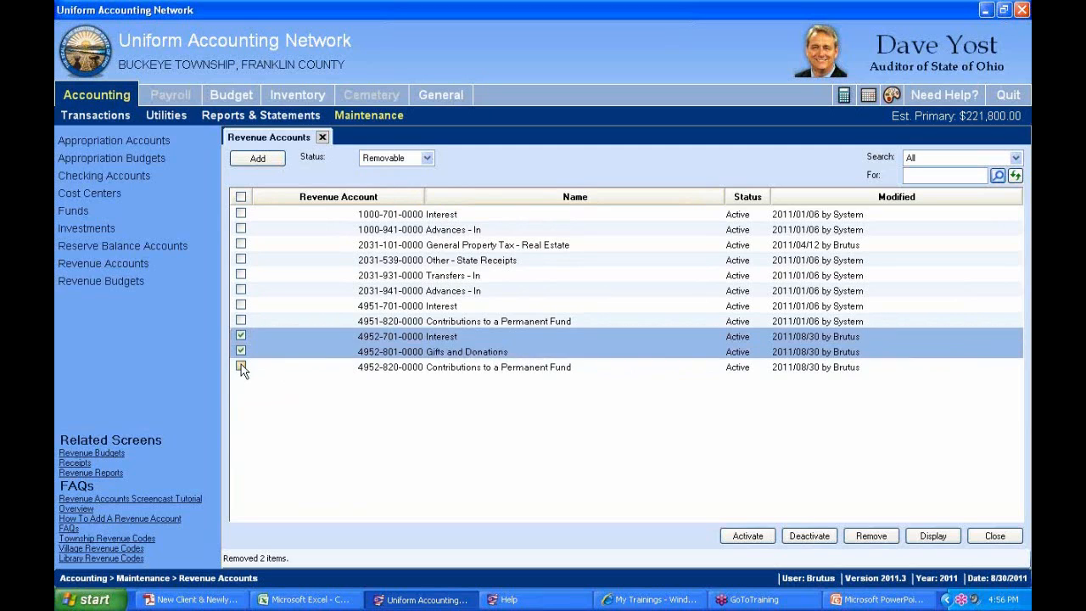
left_click(241, 367)
left_click(241, 336)
left_click(427, 158)
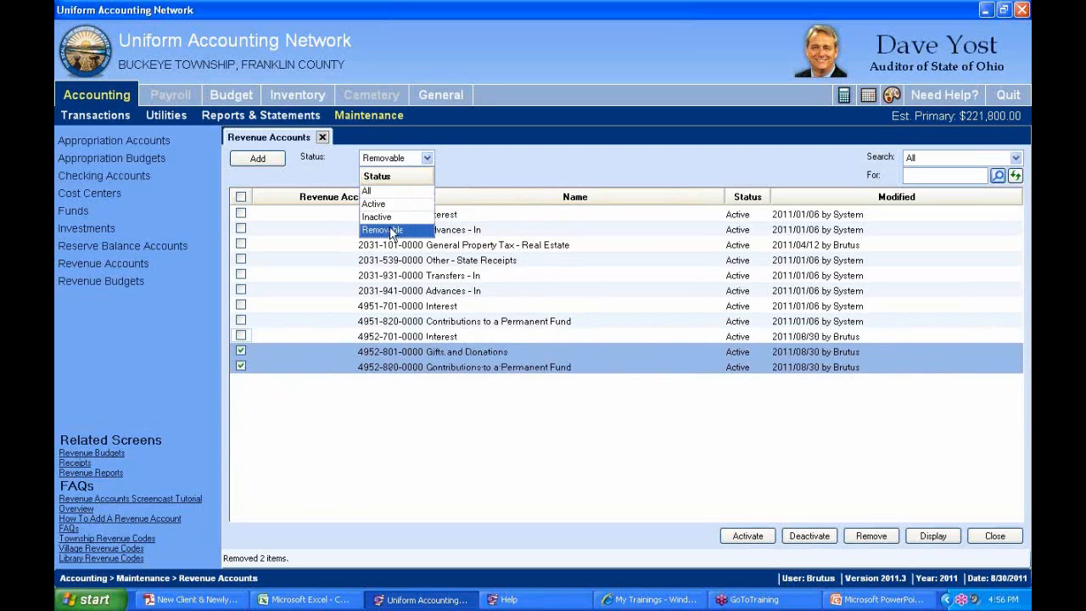
left_click(375, 204)
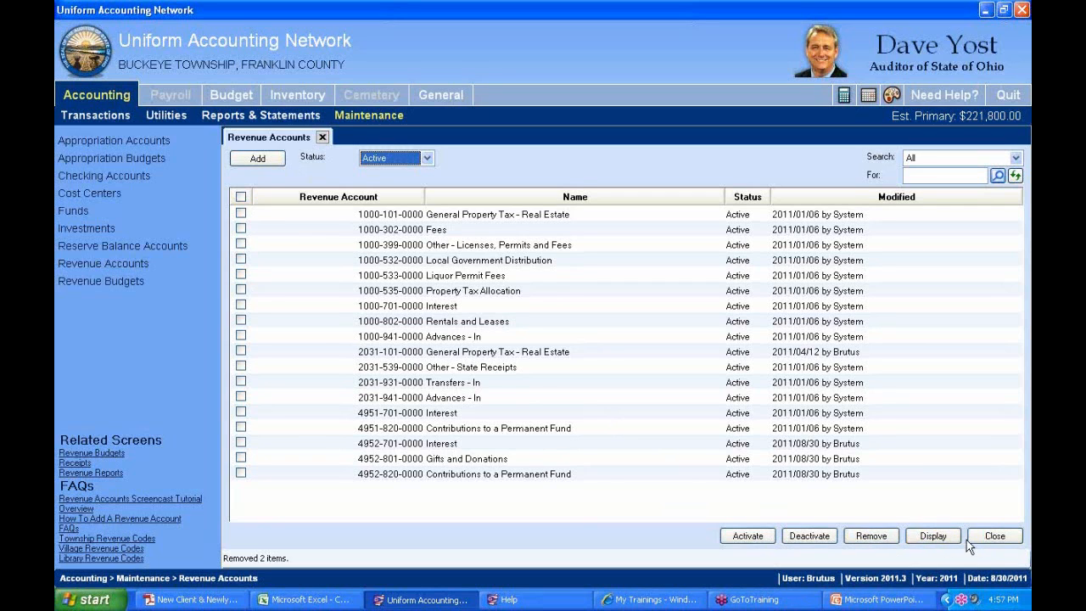
- Display the details of all active revenue accounts, go through the records one by one, and close the display
left_click(240, 196)
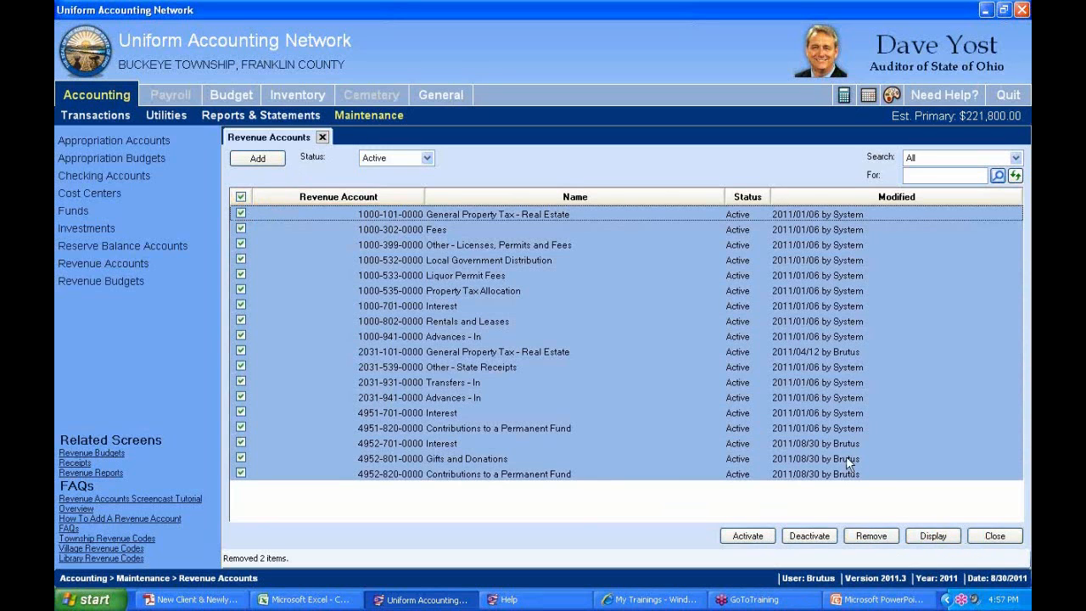
left_click(934, 536)
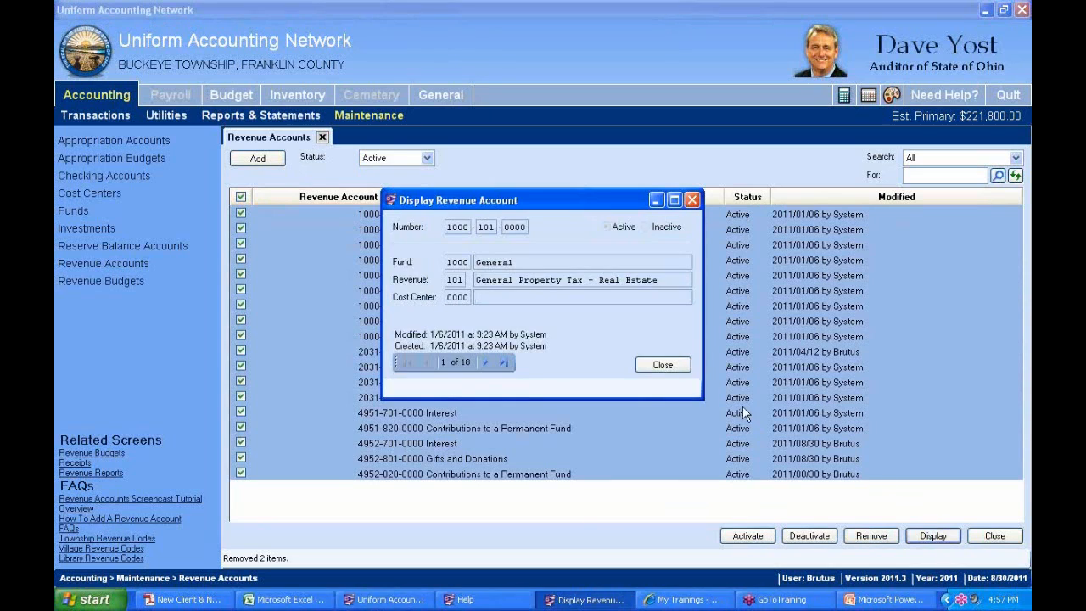
left_click(486, 363)
left_click(485, 364)
left_click(485, 363)
left_click(484, 364)
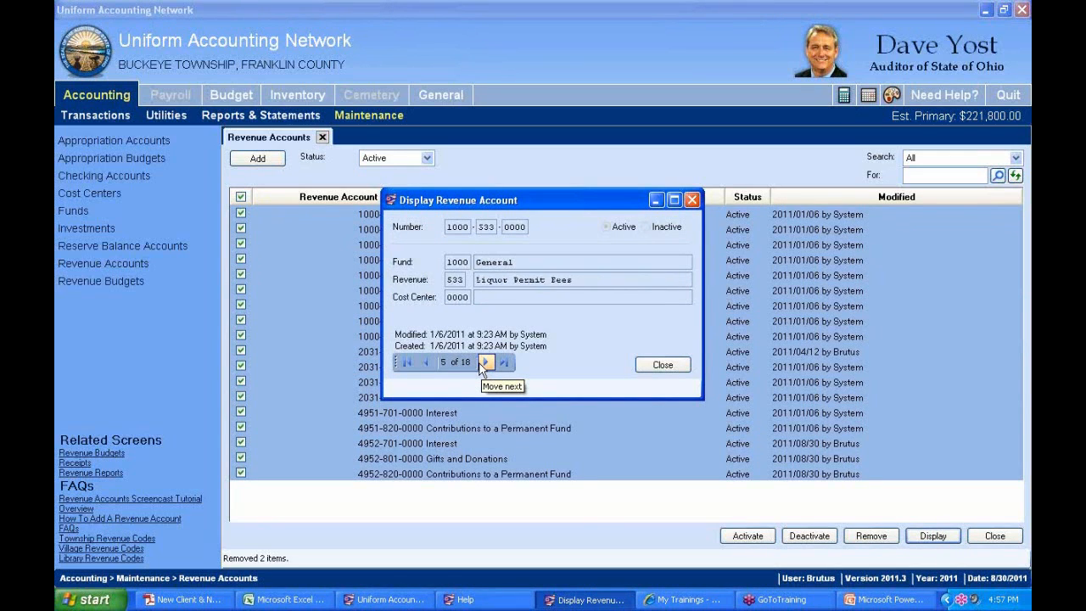
left_click(484, 363)
left_click(484, 363)
left_click(484, 363)
left_click(484, 363)
left_click(484, 364)
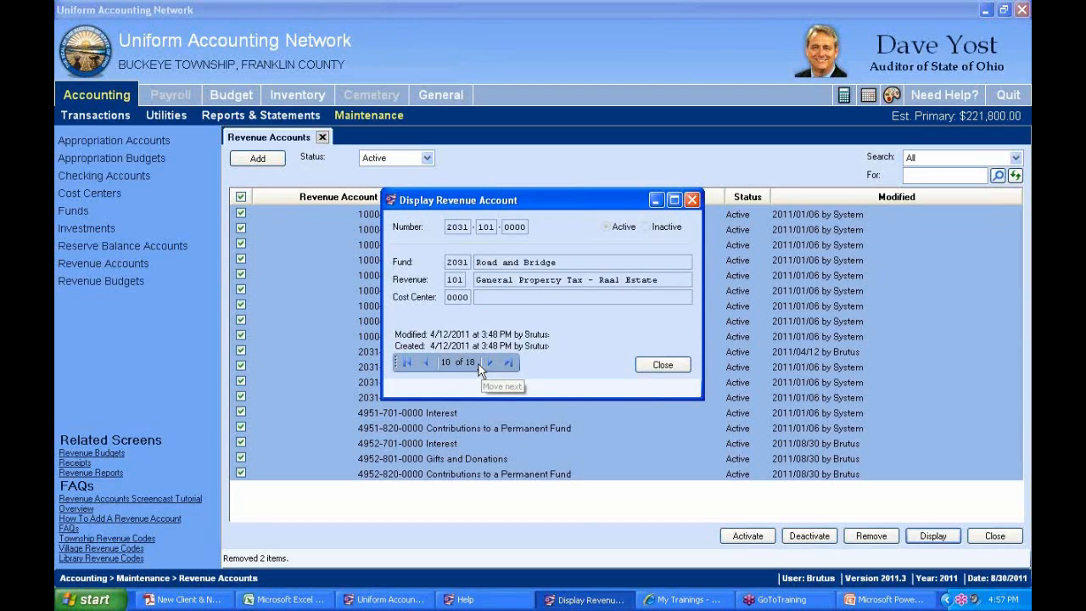
left_click(490, 362)
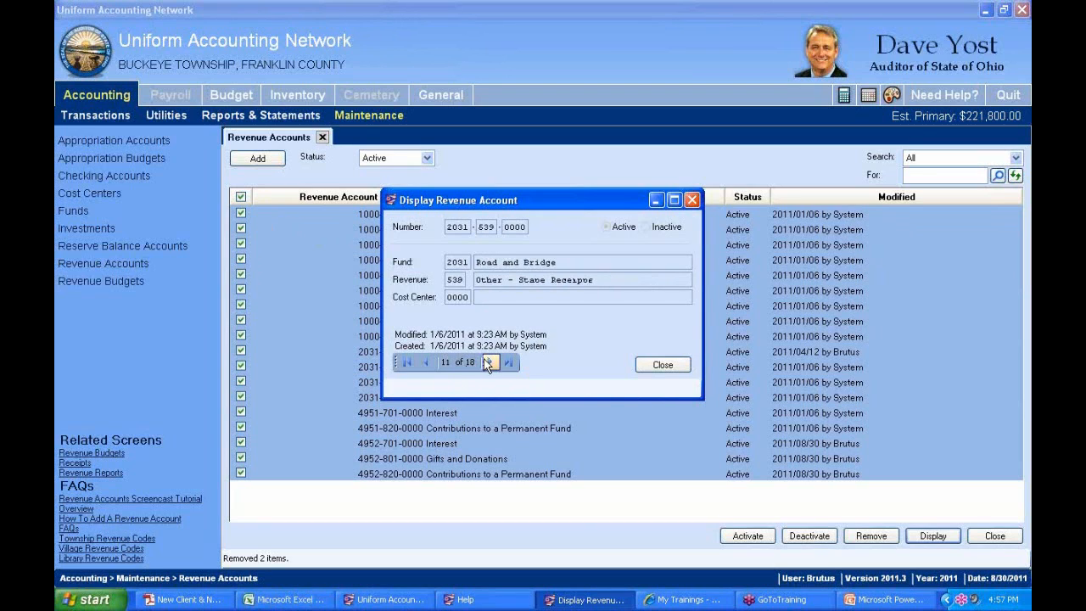
left_click(489, 362)
left_click(490, 363)
left_click(490, 362)
left_click(489, 362)
left_click(490, 362)
left_click(490, 362)
left_click(490, 362)
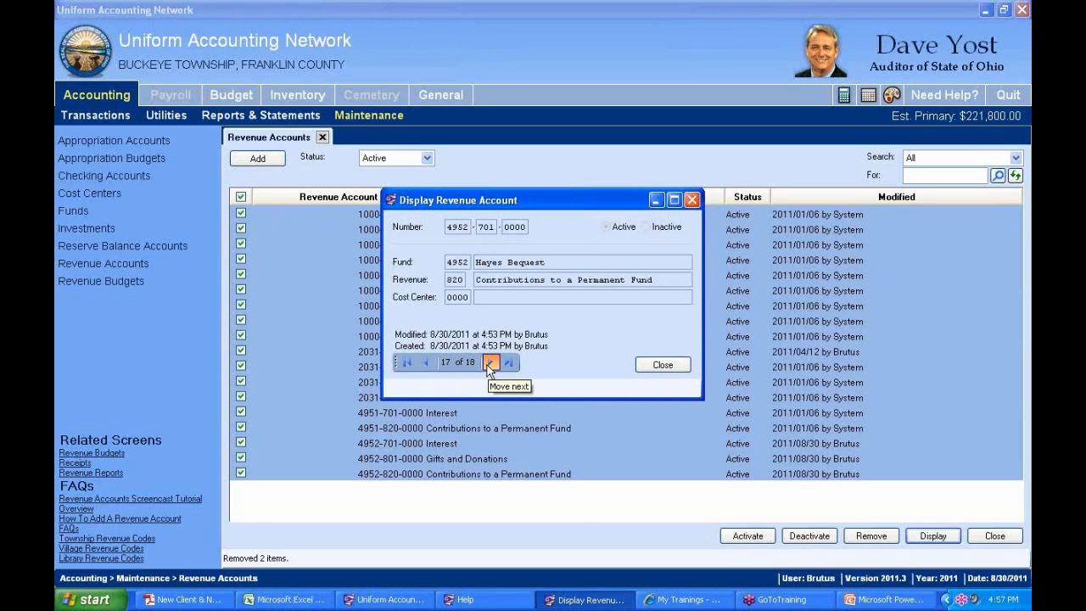
left_click(680, 369)
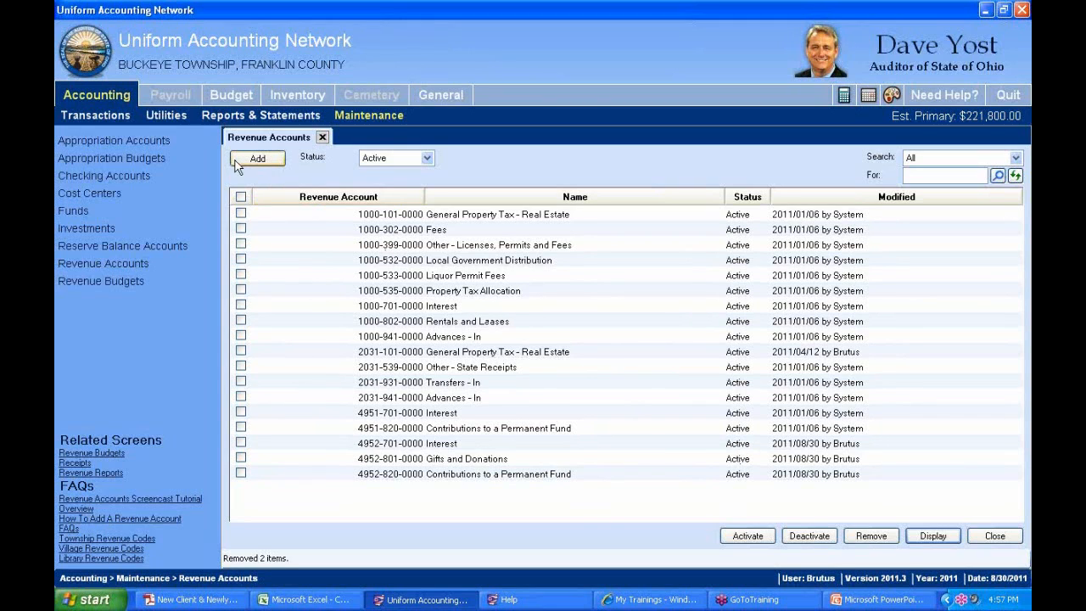
- Open the form for adding a revenue account, choose fund 1000 General, and move the form aside to see the list behind it
left_click(263, 159)
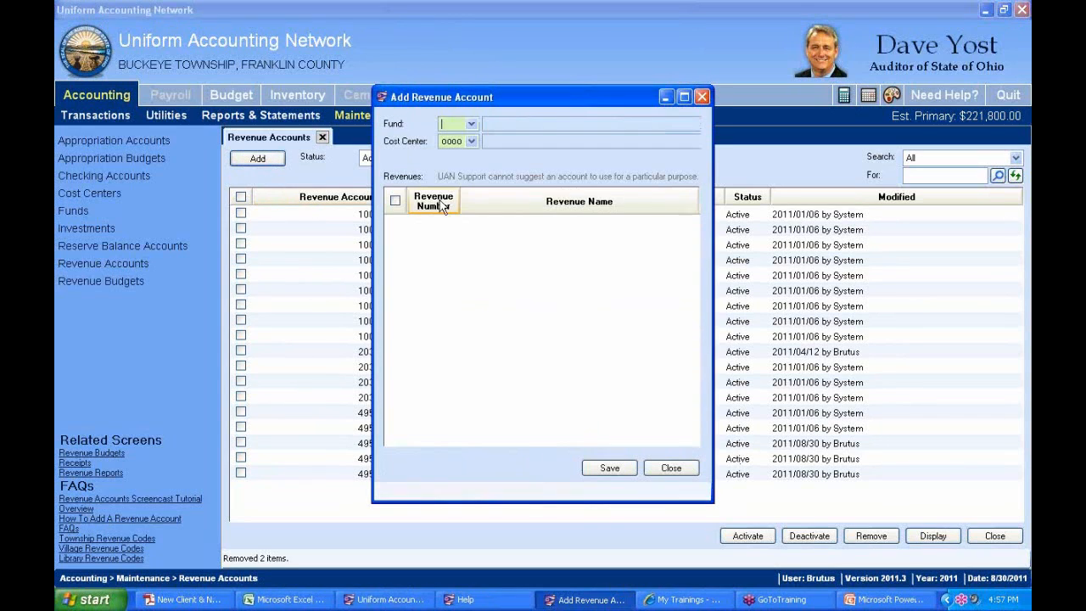
left_click(471, 124)
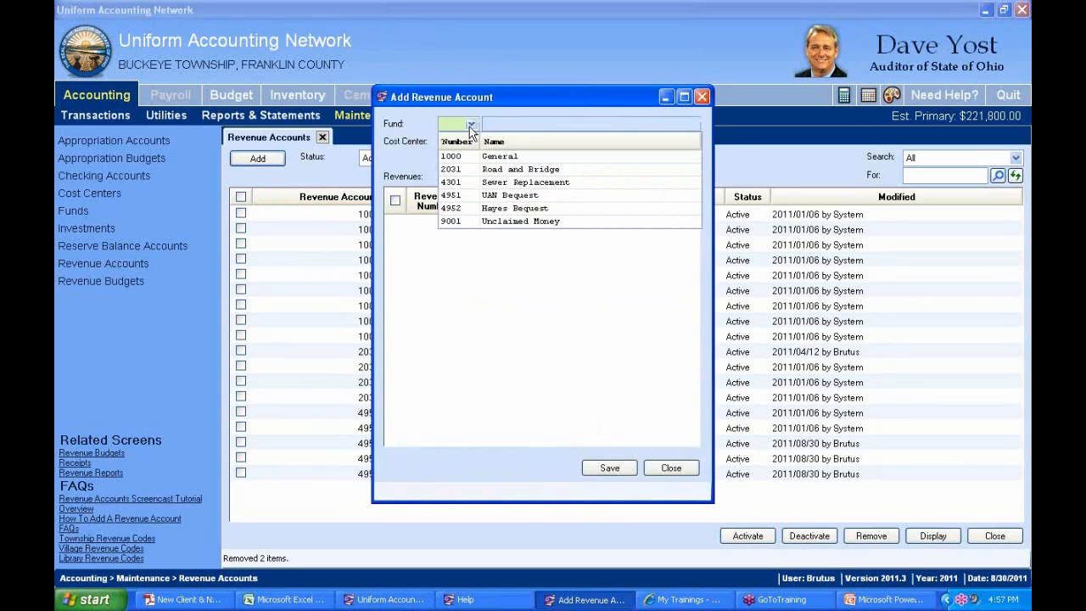
left_click(507, 155)
left_click_drag(541, 105, 738, 129)
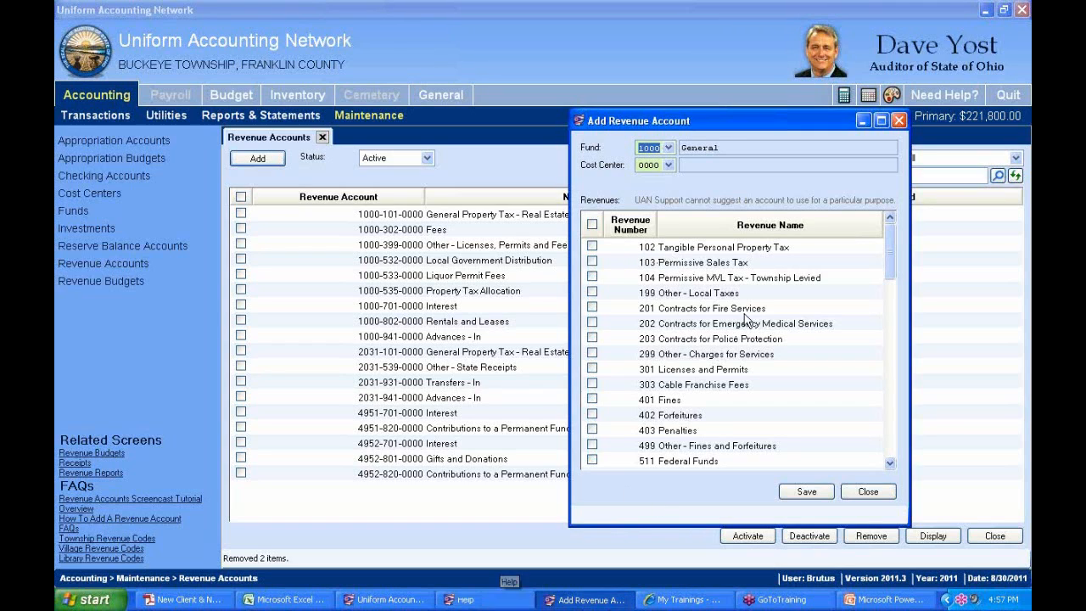
- Look up the Township Revenue Codes in the Help manual, highlight General Property Tax - Real Estate, and put the manual away
left_click(476, 606)
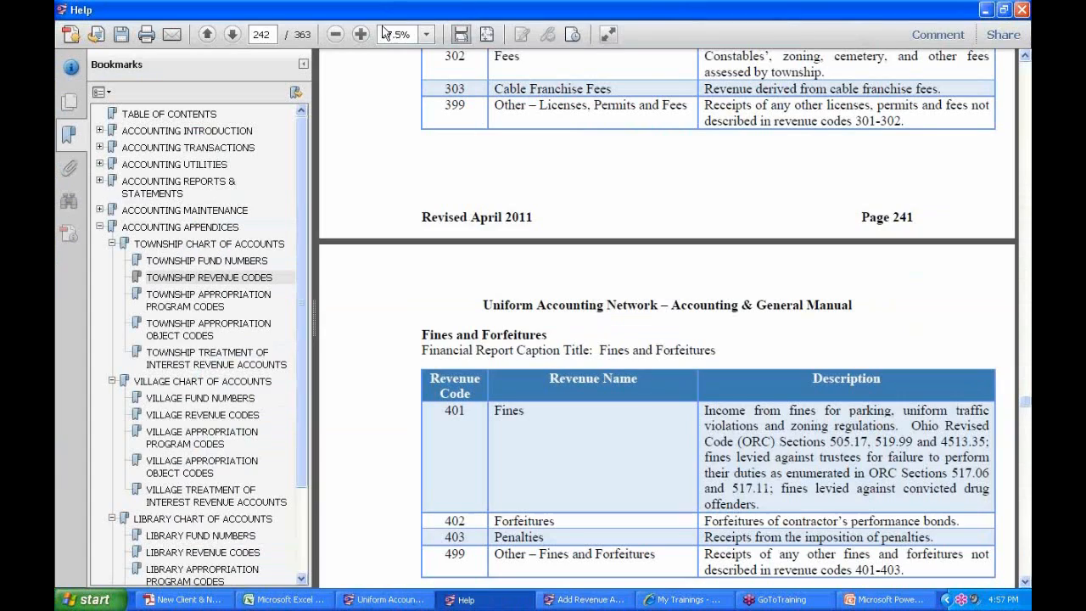
left_click(200, 280)
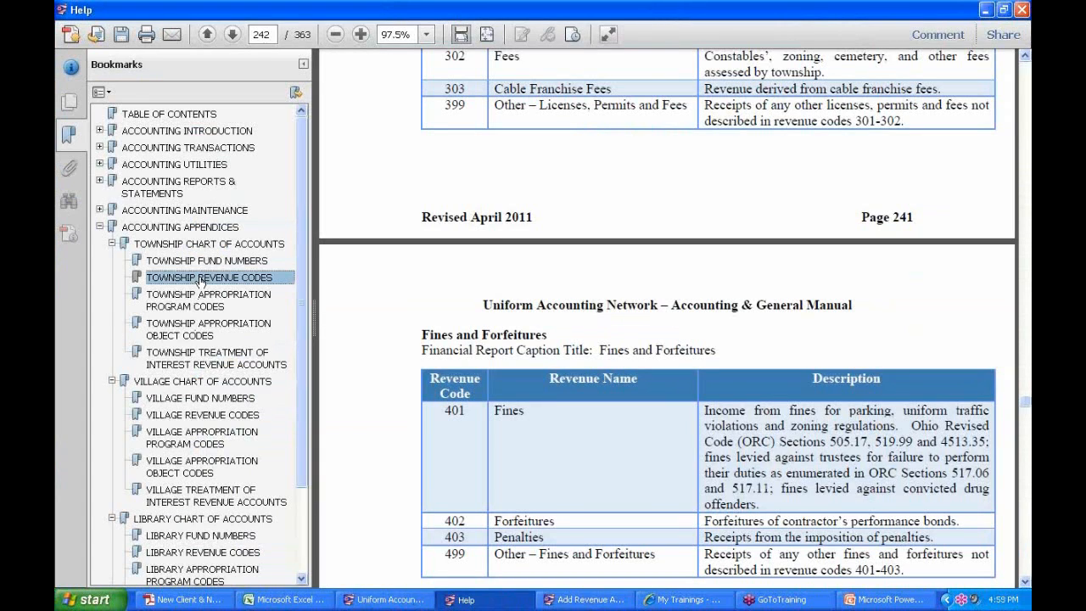
left_click_drag(686, 168, 495, 169)
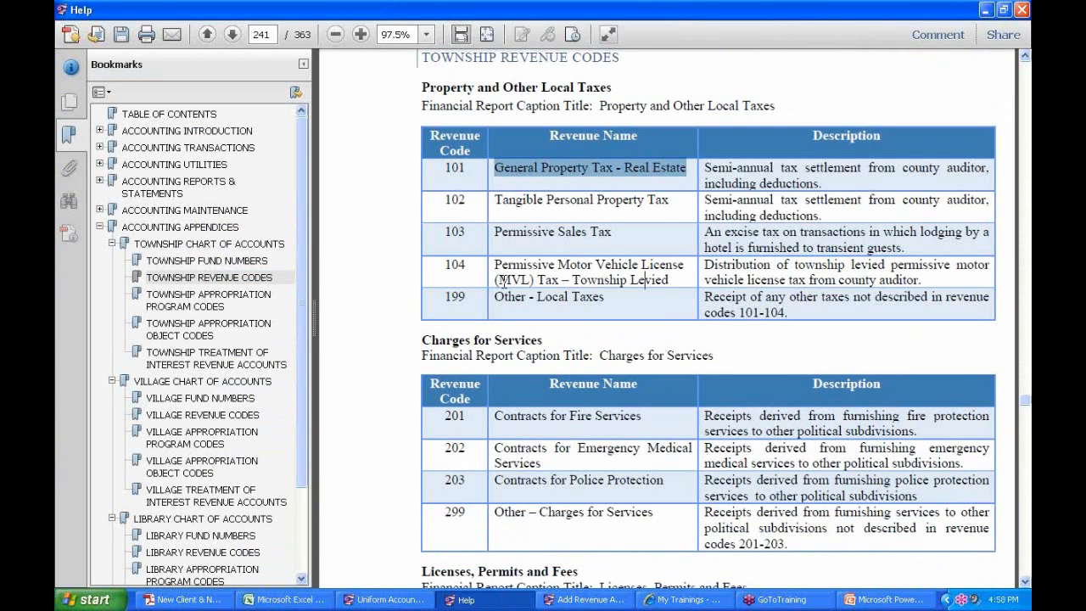
left_click(986, 9)
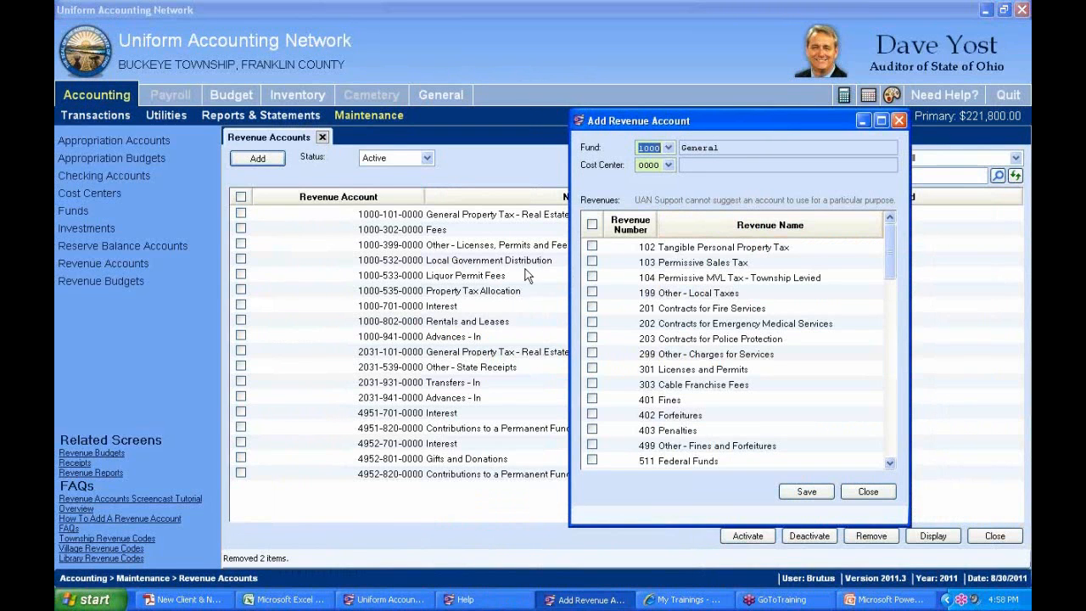
left_click(899, 123)
left_click(547, 346)
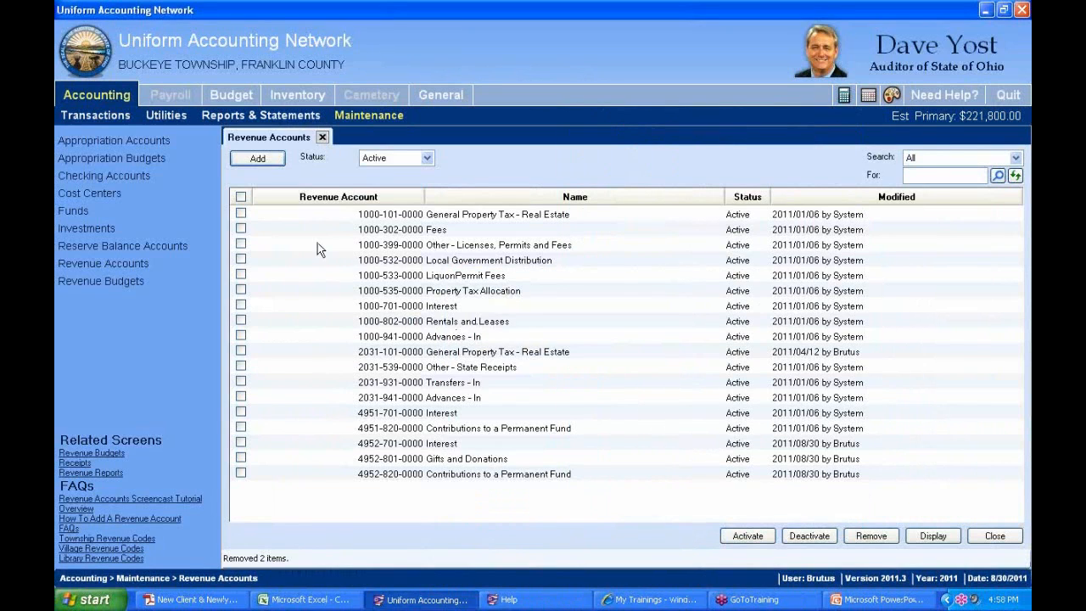
left_click(241, 213)
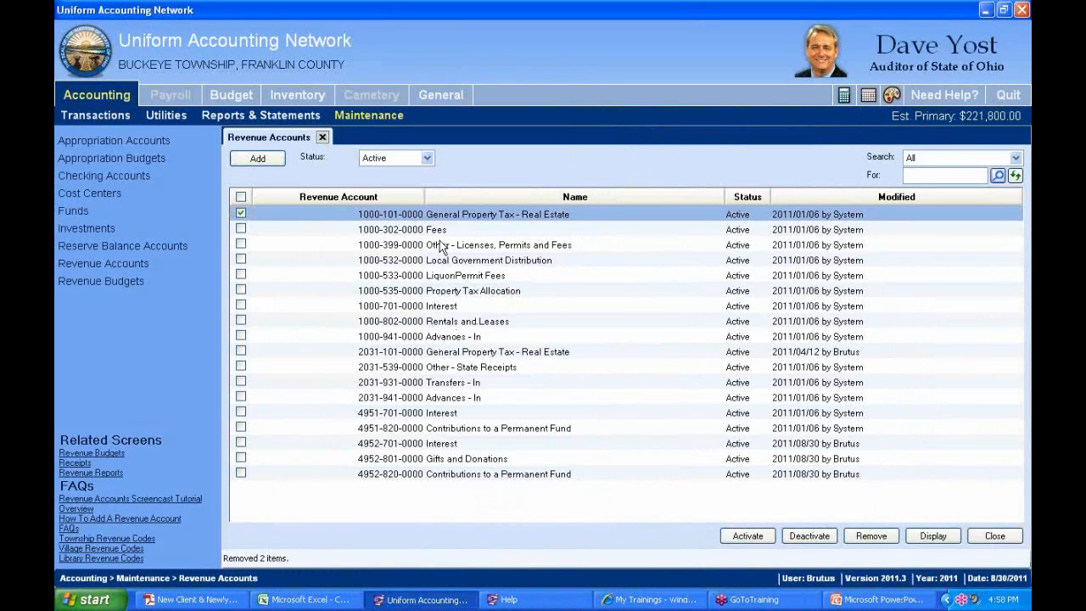
left_click(241, 213)
- Check which revenue codes can still be added to fund 1000 General, and leave the form without saving changes
left_click(260, 160)
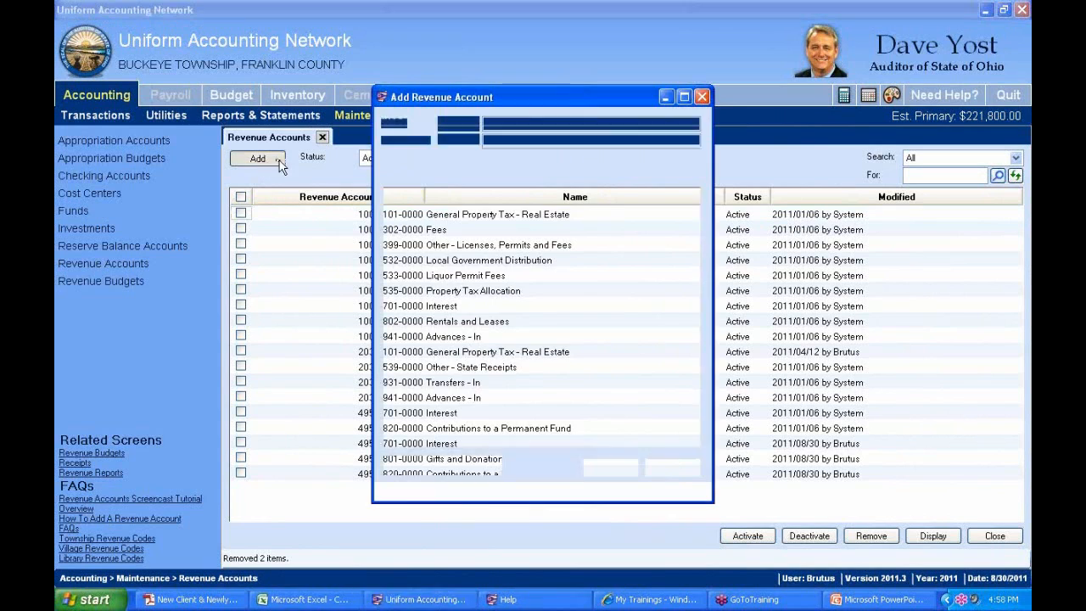
left_click(471, 124)
left_click(473, 158)
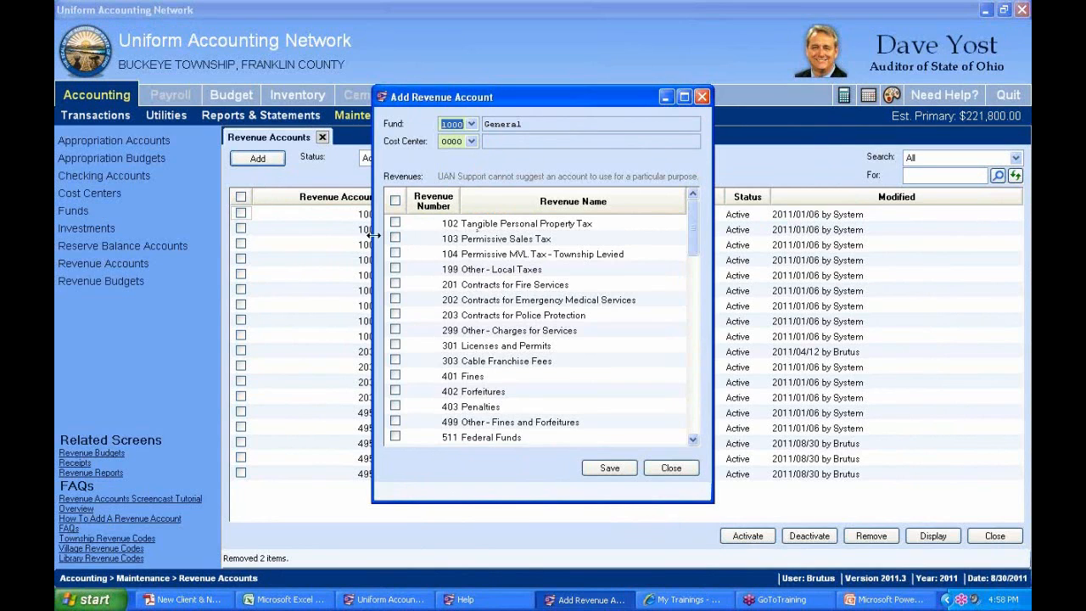
left_click(701, 97)
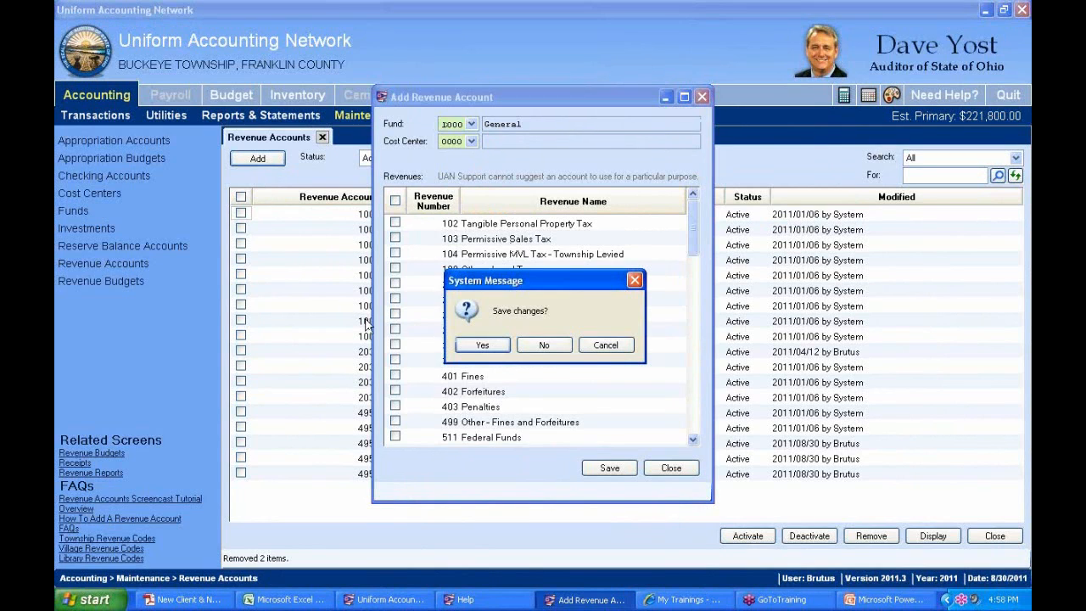
left_click(558, 353)
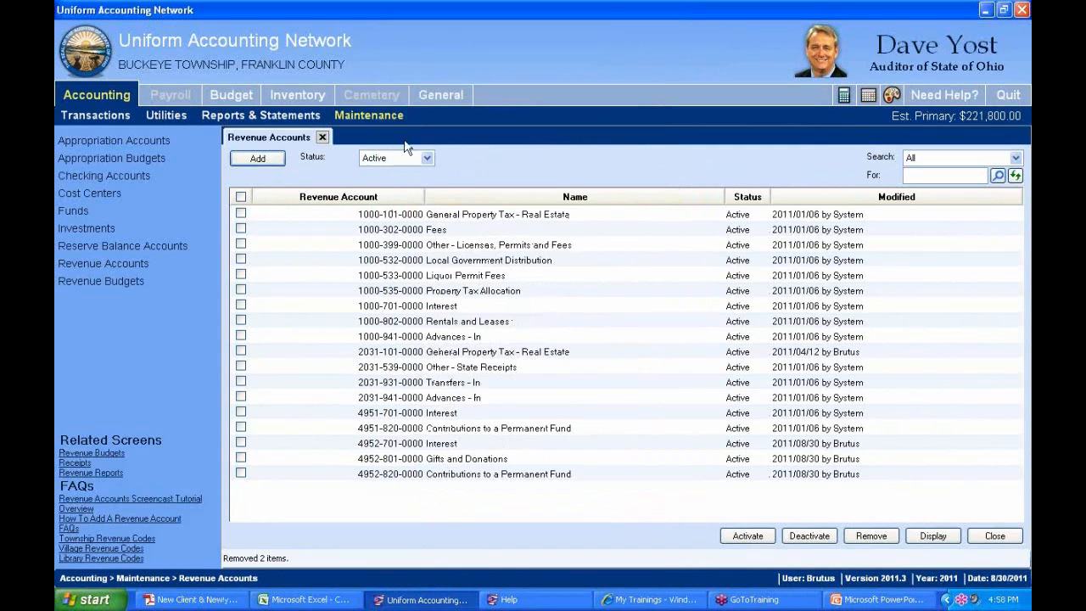
- Show revenue accounts of All statuses and open the choice of search criteria
left_click(429, 164)
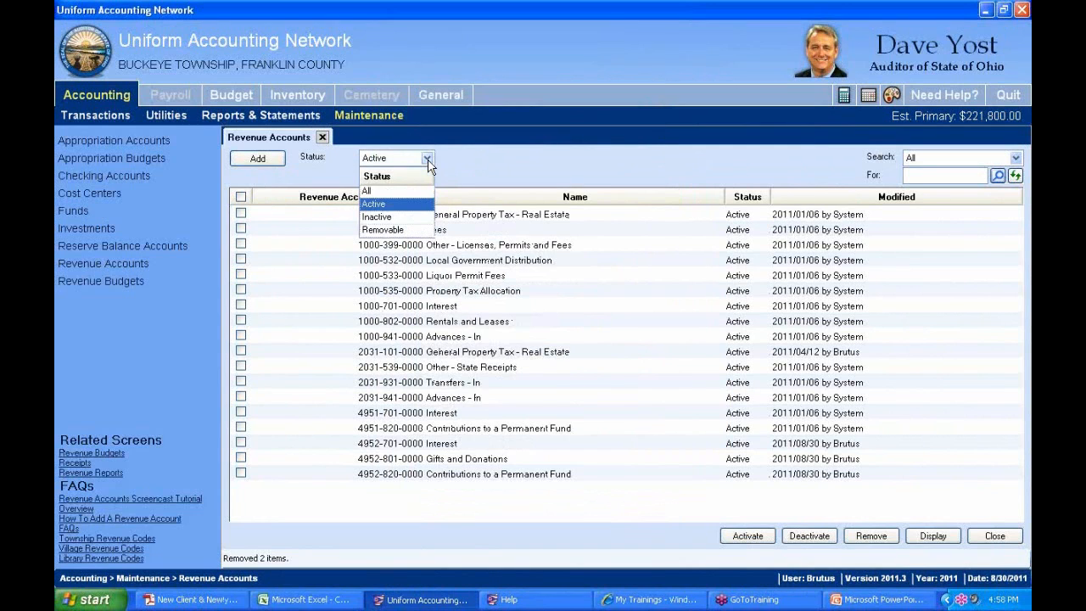
left_click(382, 192)
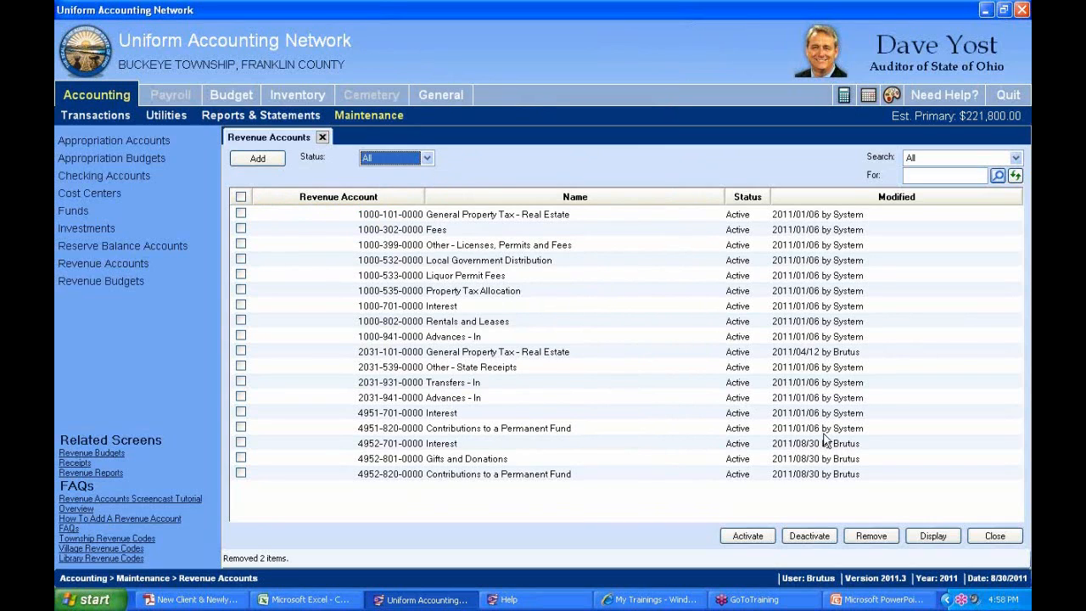
left_click(1020, 161)
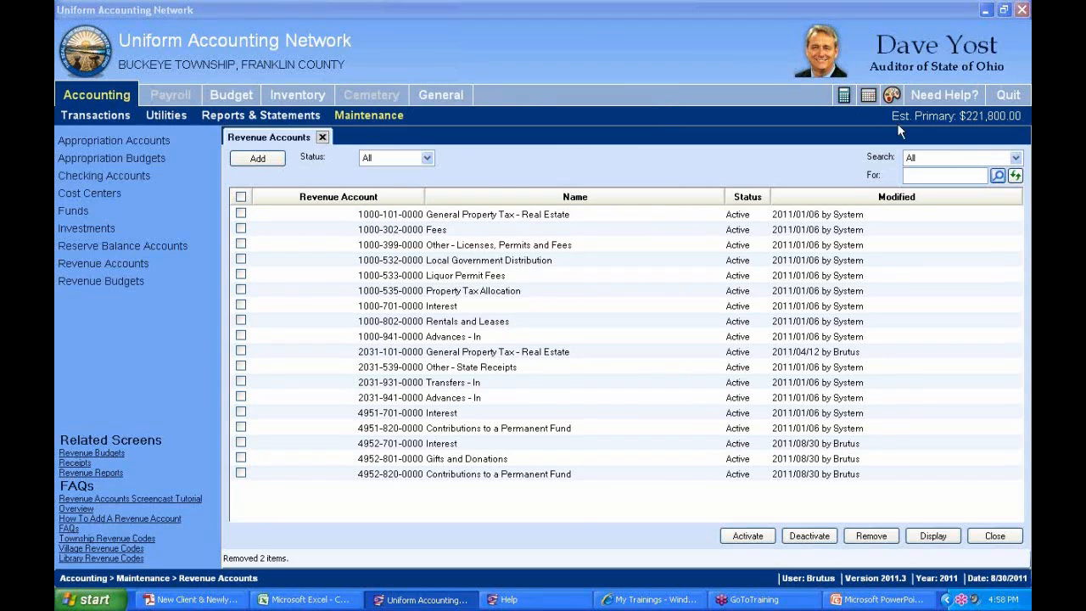